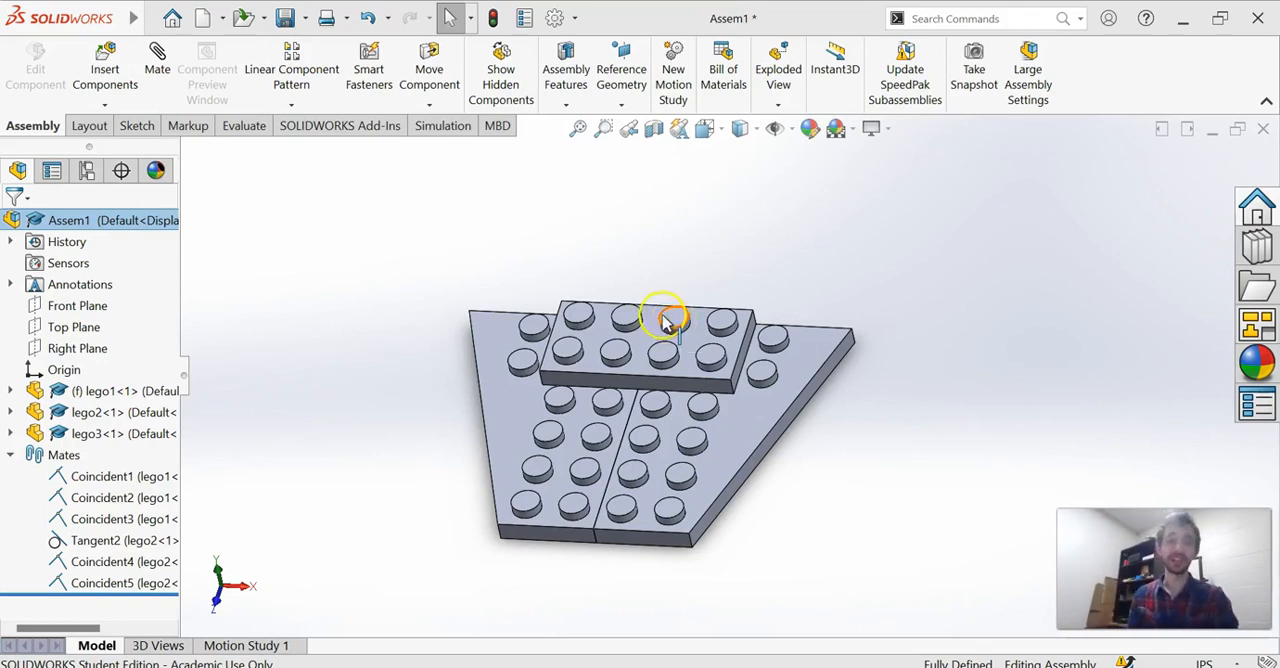
Delete all the existing mates from Coincident1 through Coincident5 in the assembly.
middle_click_drag(789, 437, 766, 374)
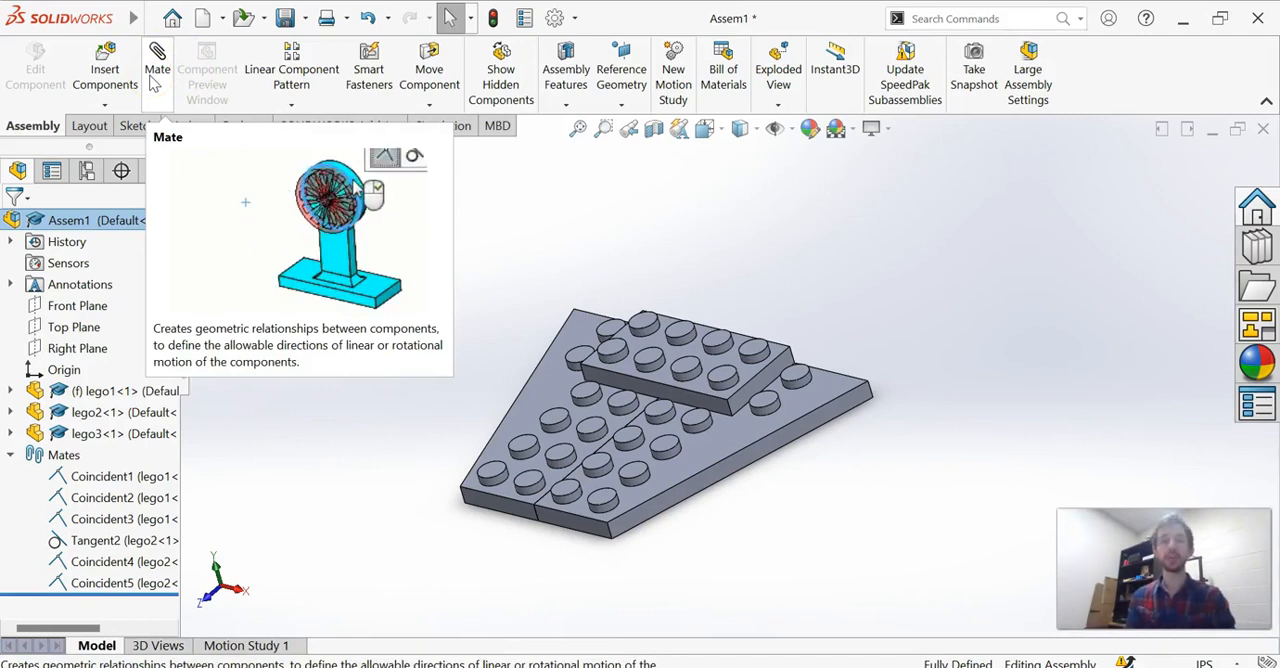
left_click(80, 477)
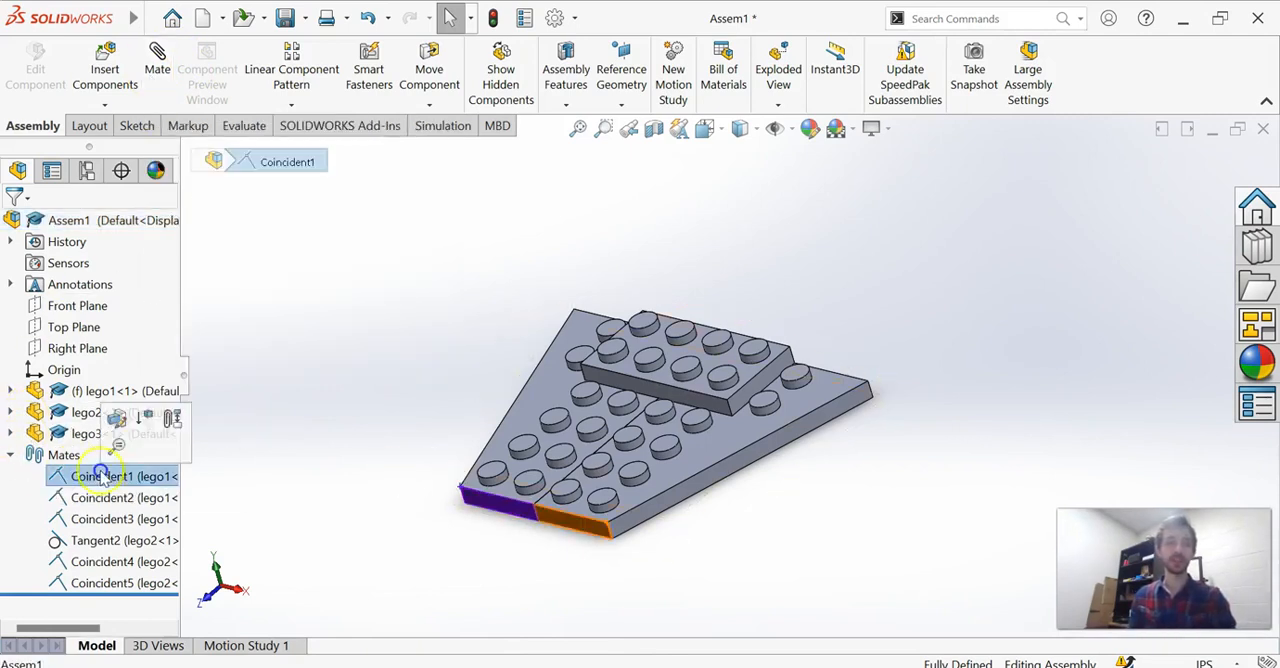
left_click(87, 584, "shift")
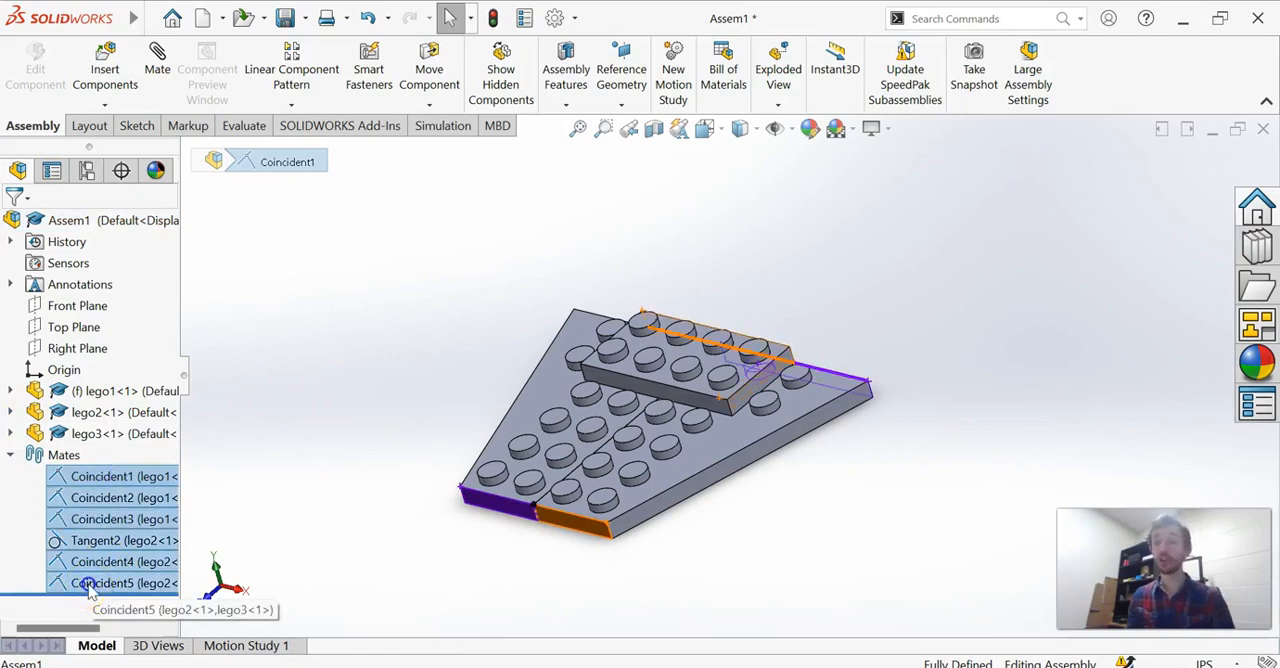
key("Delete")
left_click(764, 131)
left_click(764, 159)
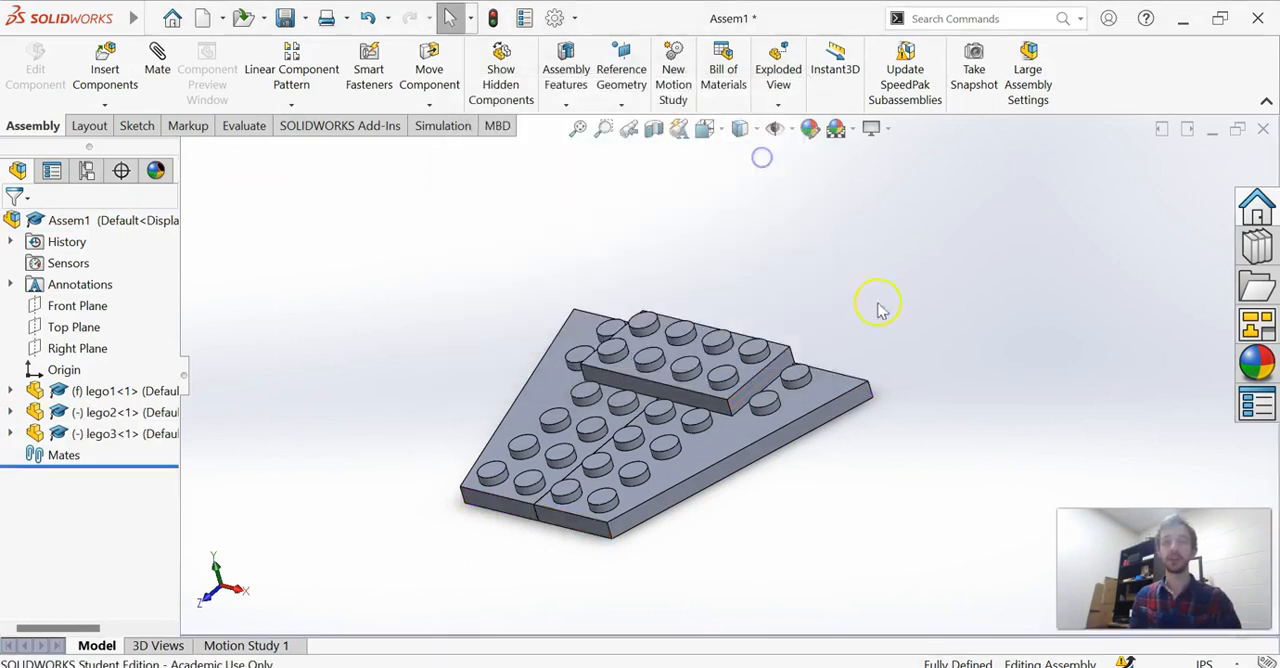
Separate the lego2 and lego3 bricks from the assembly and try to move the fixed lego1 brick.
left_click_drag(688, 358, 820, 468)
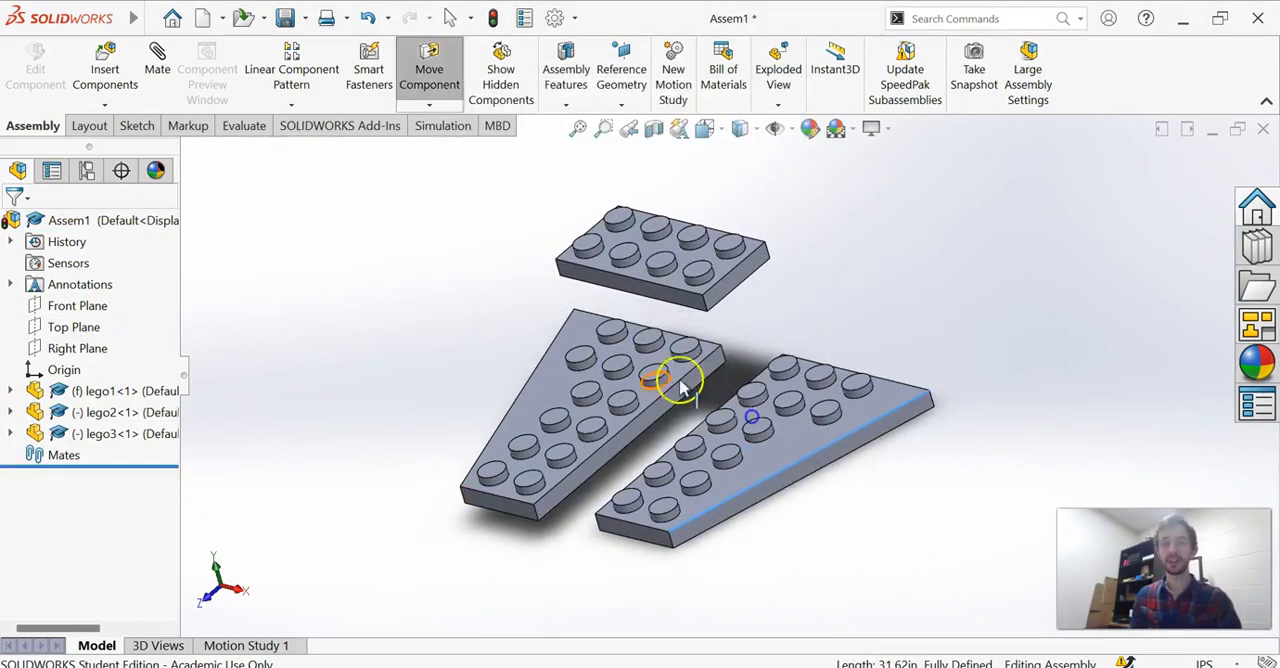
left_click(610, 405)
left_click(794, 358)
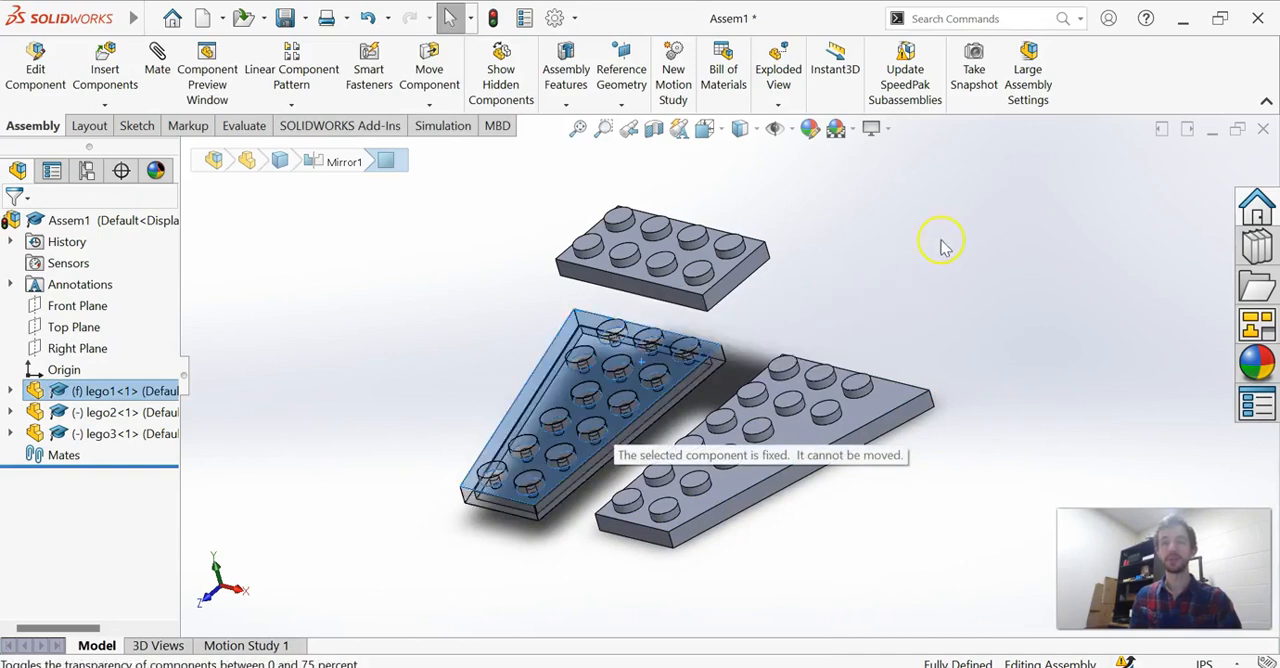
left_click(889, 266)
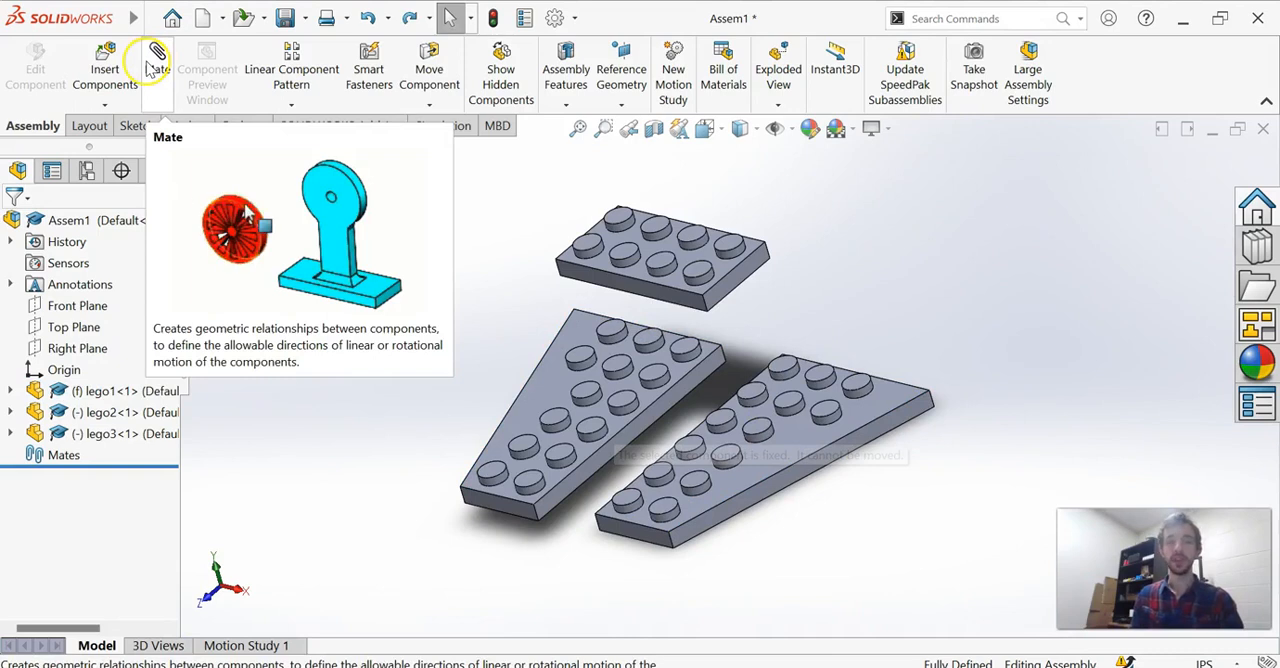
left_click(652, 291)
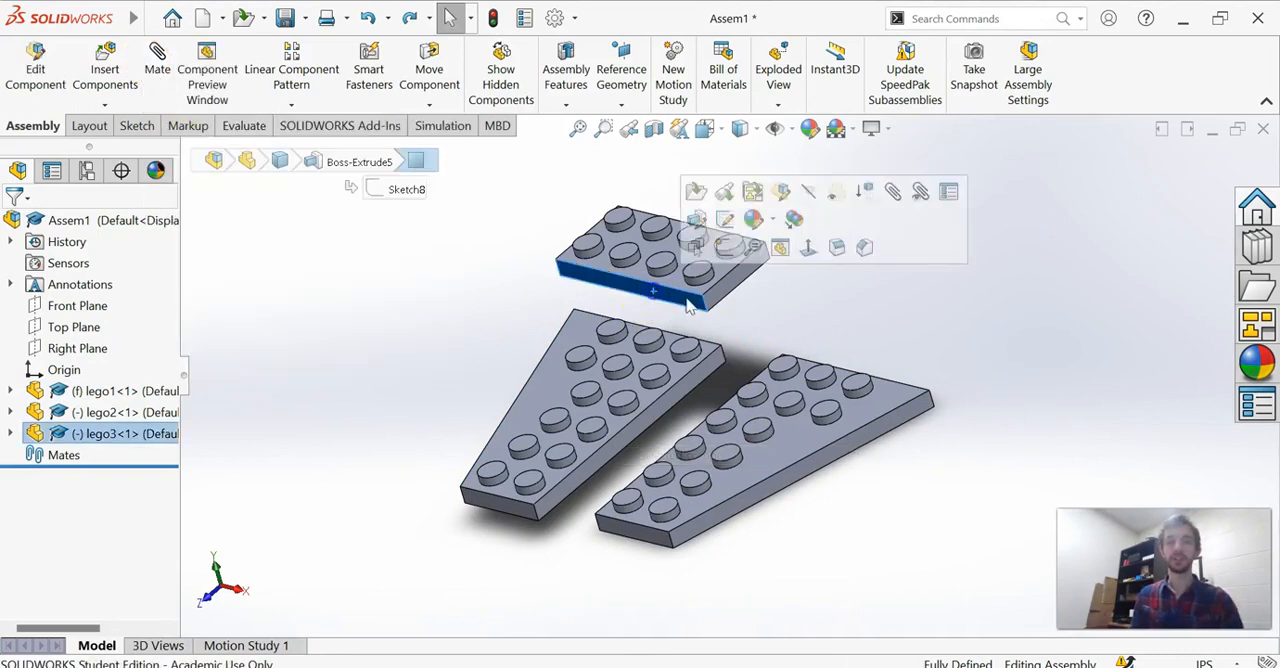
left_click(630, 532, "ctrl")
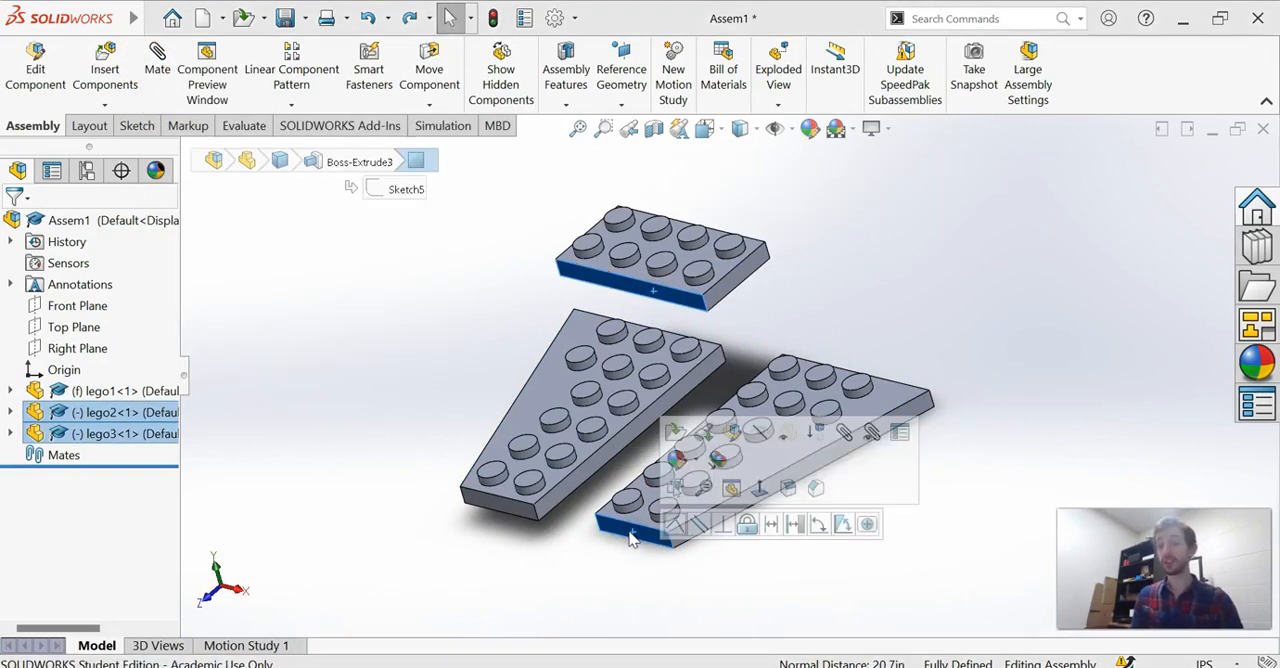
left_click(157, 60)
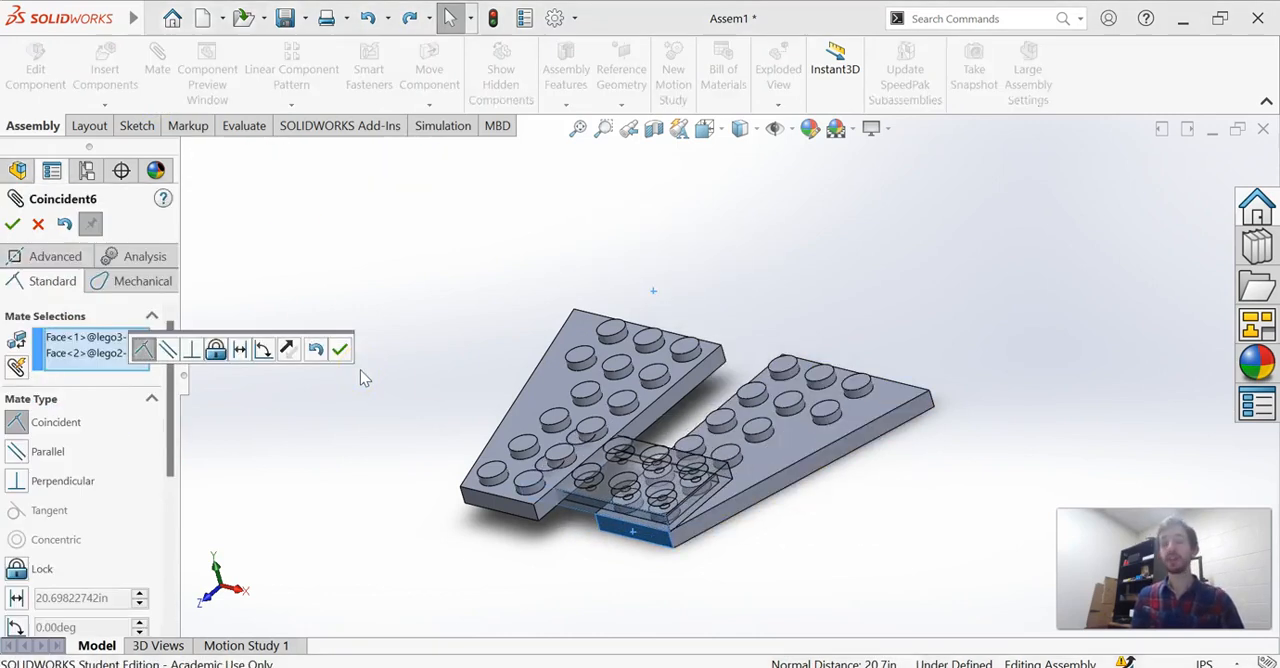
left_click(38, 224)
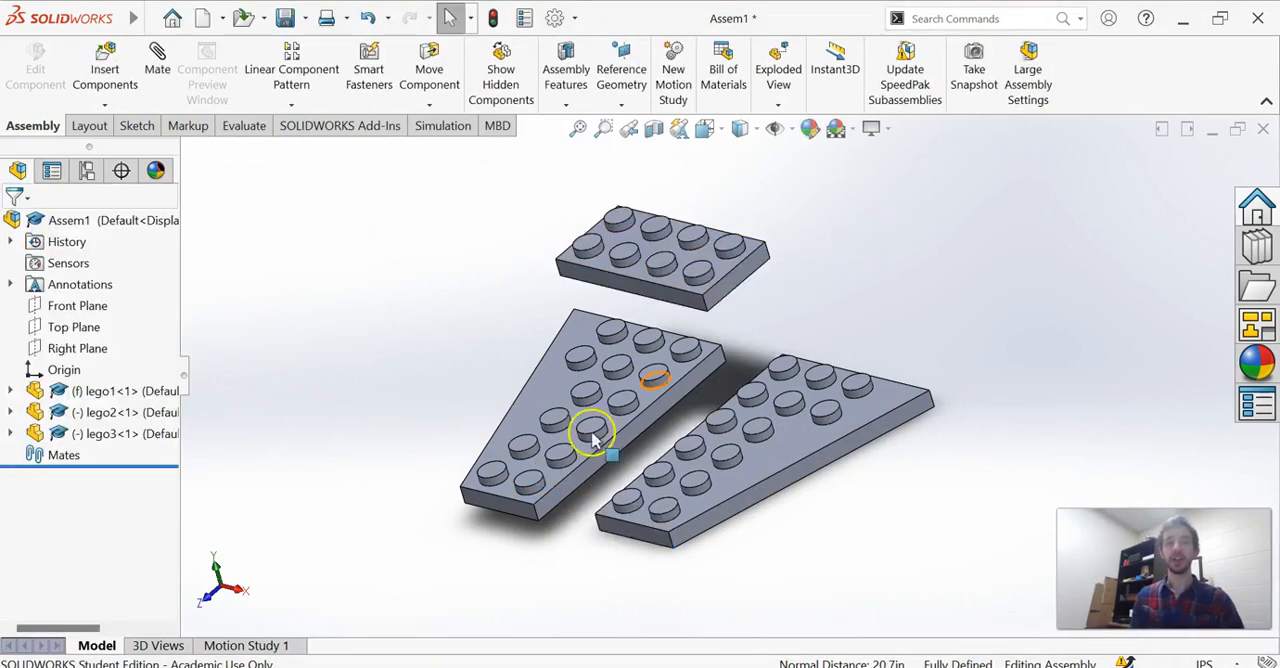
Add a coincident mate between the front side faces of the lego3 and lego2 bricks.
left_click(167, 73)
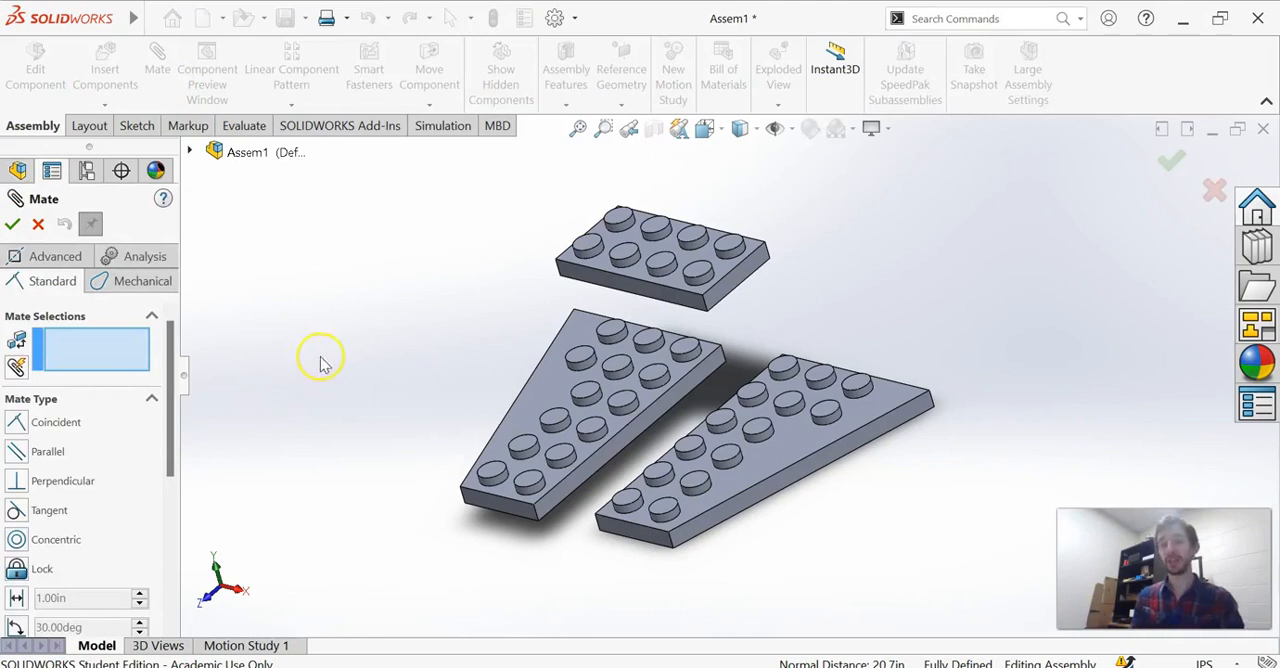
left_click(646, 289)
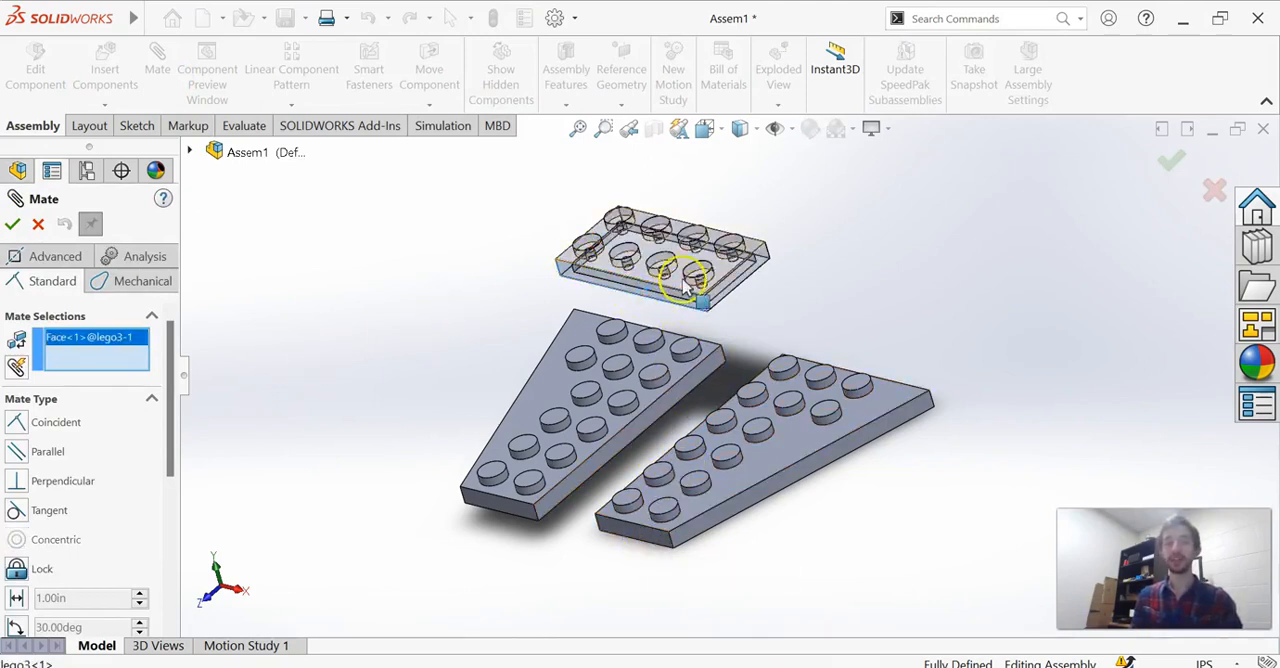
left_click(643, 540)
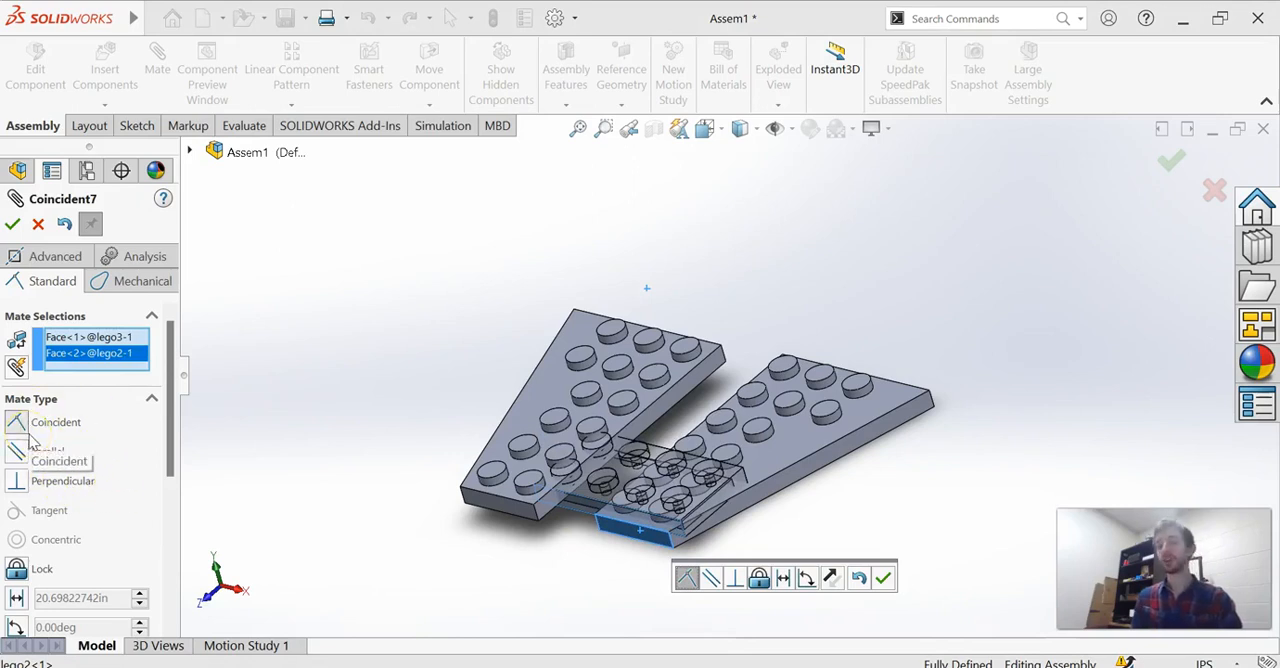
left_click(12, 225)
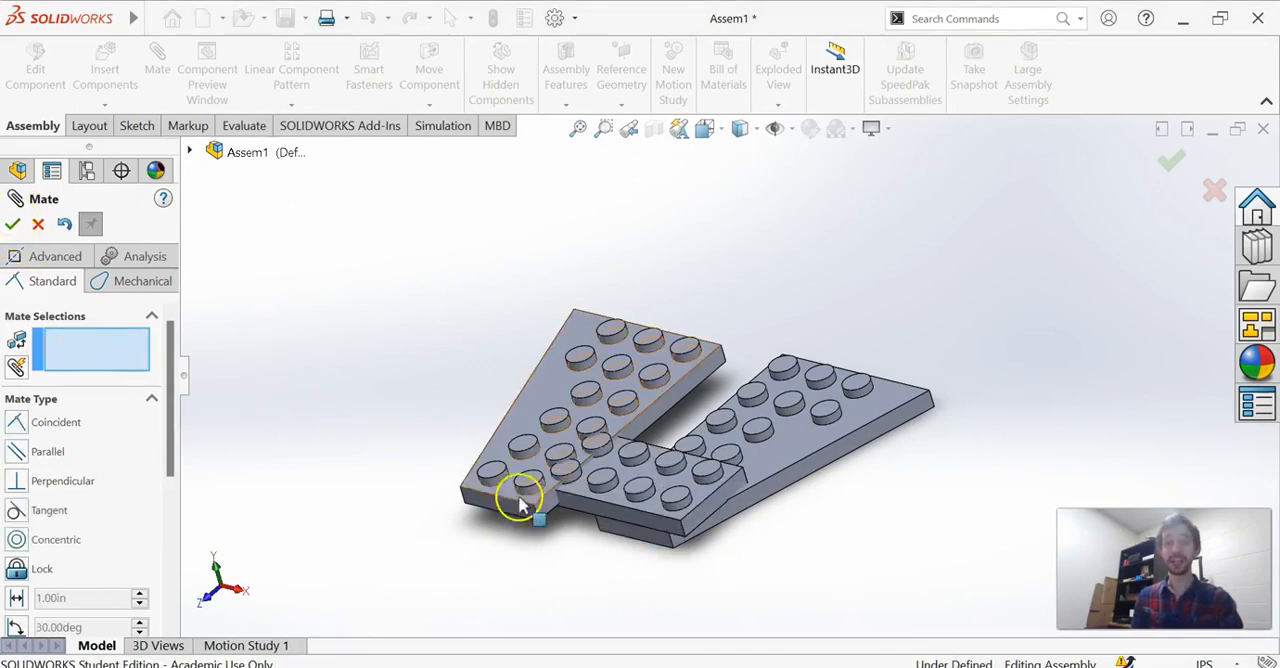
Add a coincident mate between the front side faces of lego1 and lego3, and cancel the Mate command.
left_click(490, 508)
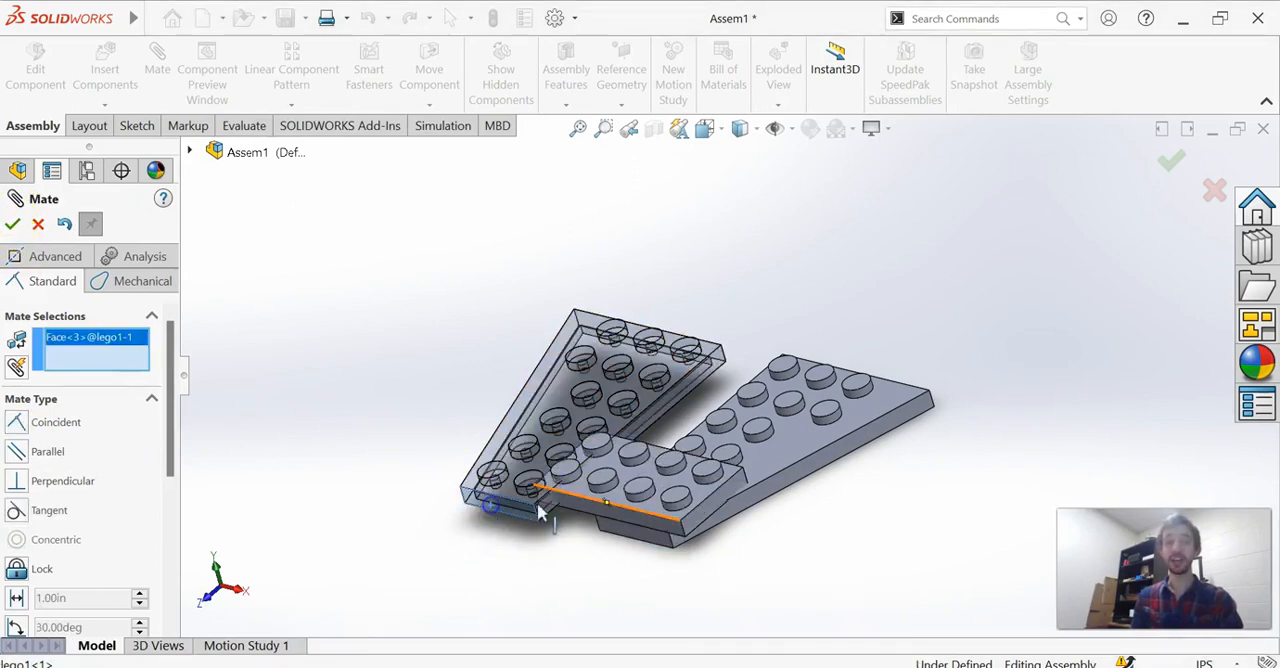
left_click(596, 508)
left_click(11, 228)
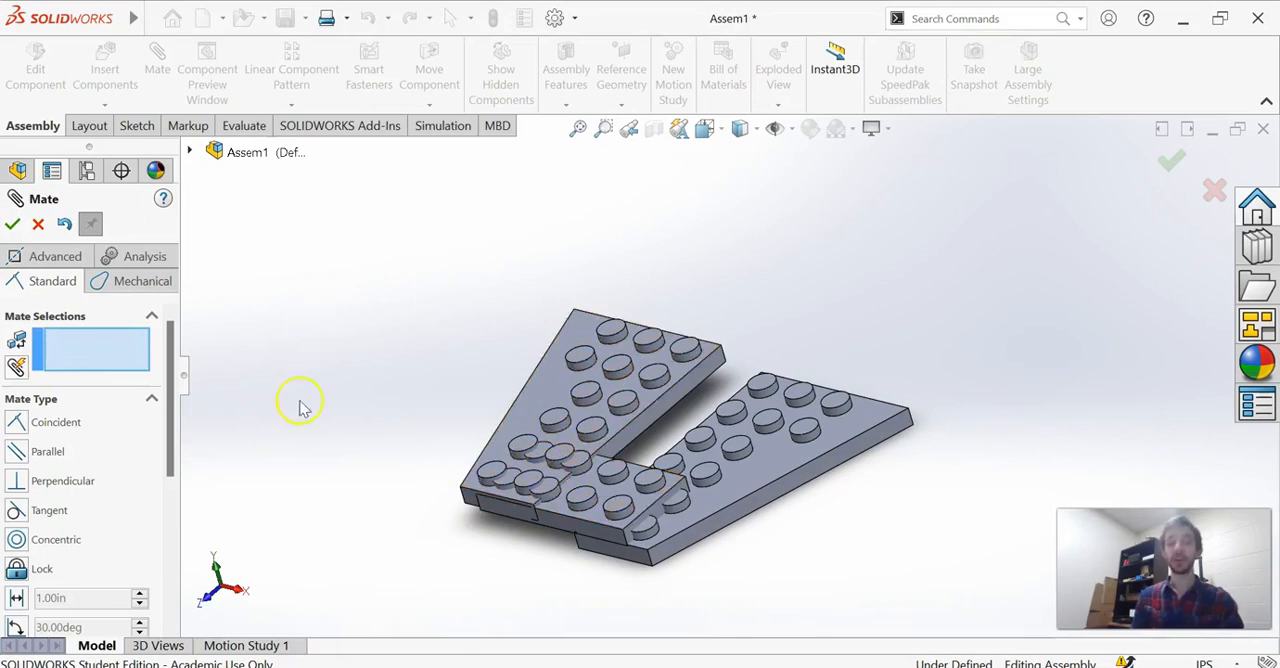
left_click(38, 224)
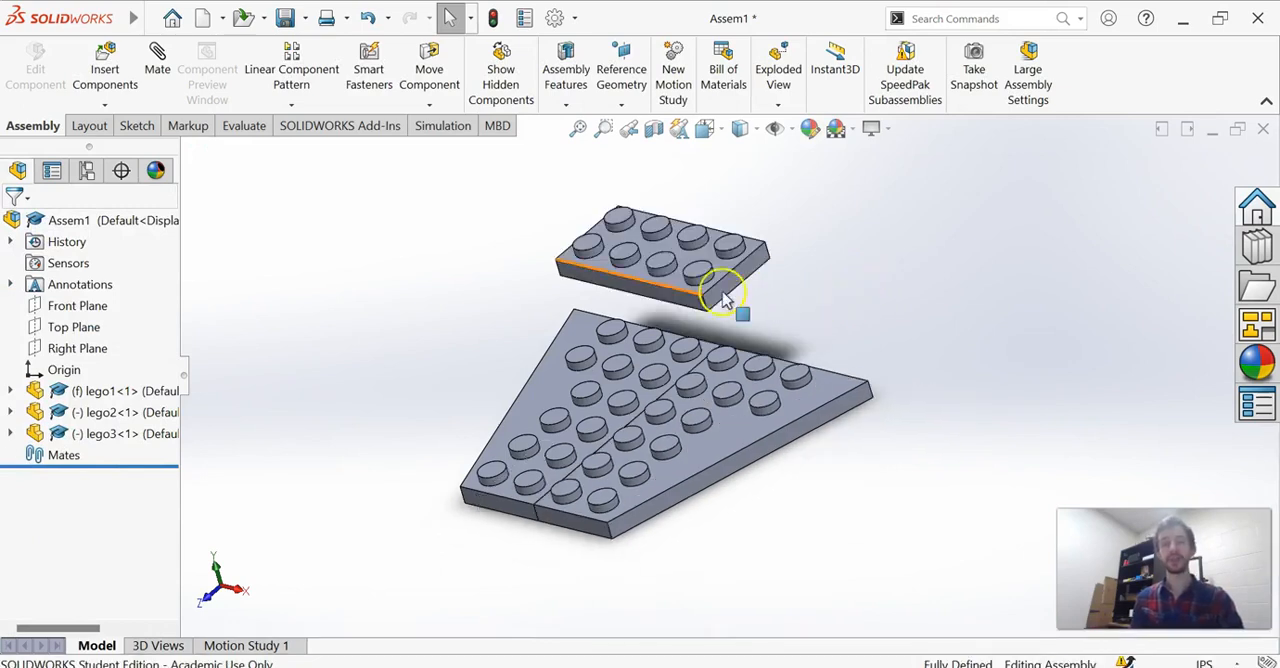
Examine the standard, mechanical and advanced mate types offered by the Mate command.
left_click(157, 60)
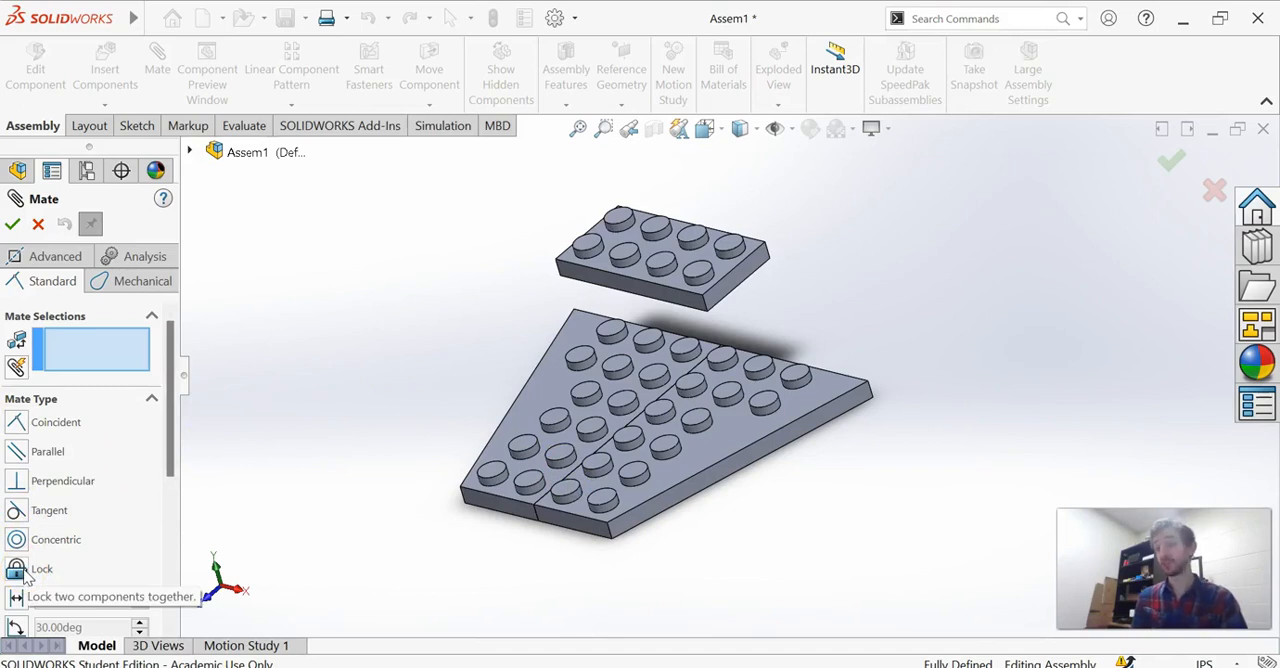
scroll(28, 578, "down", 5)
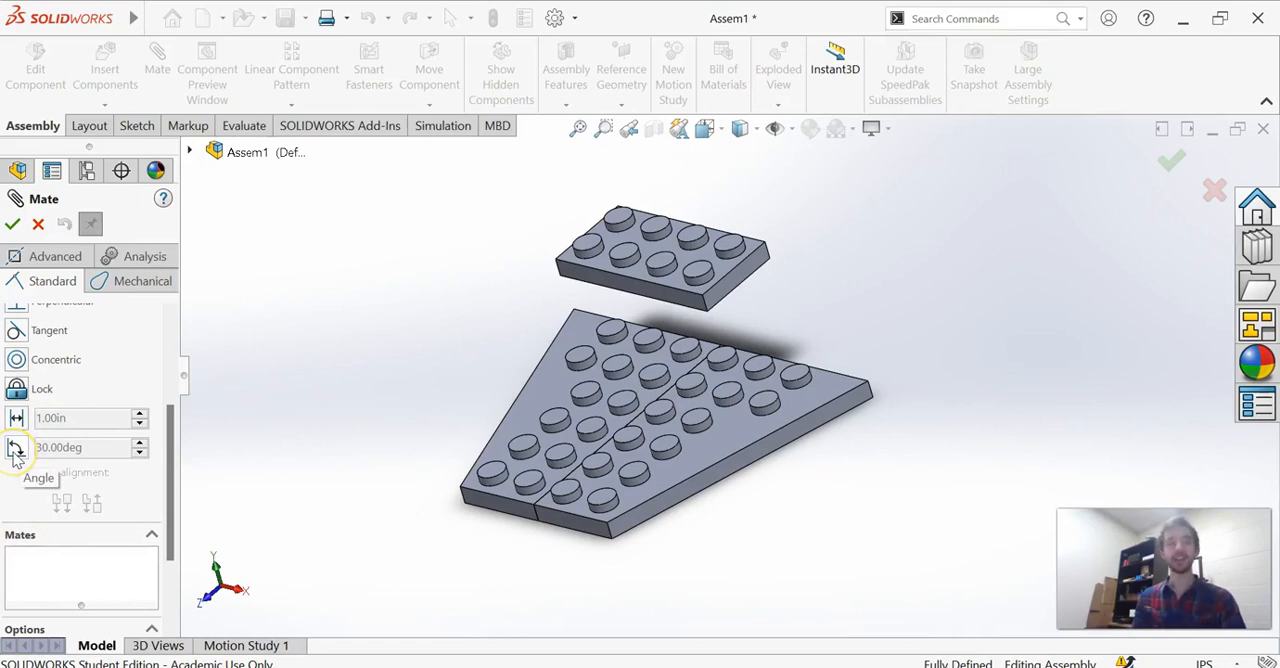
scroll(15, 455, "up", 5)
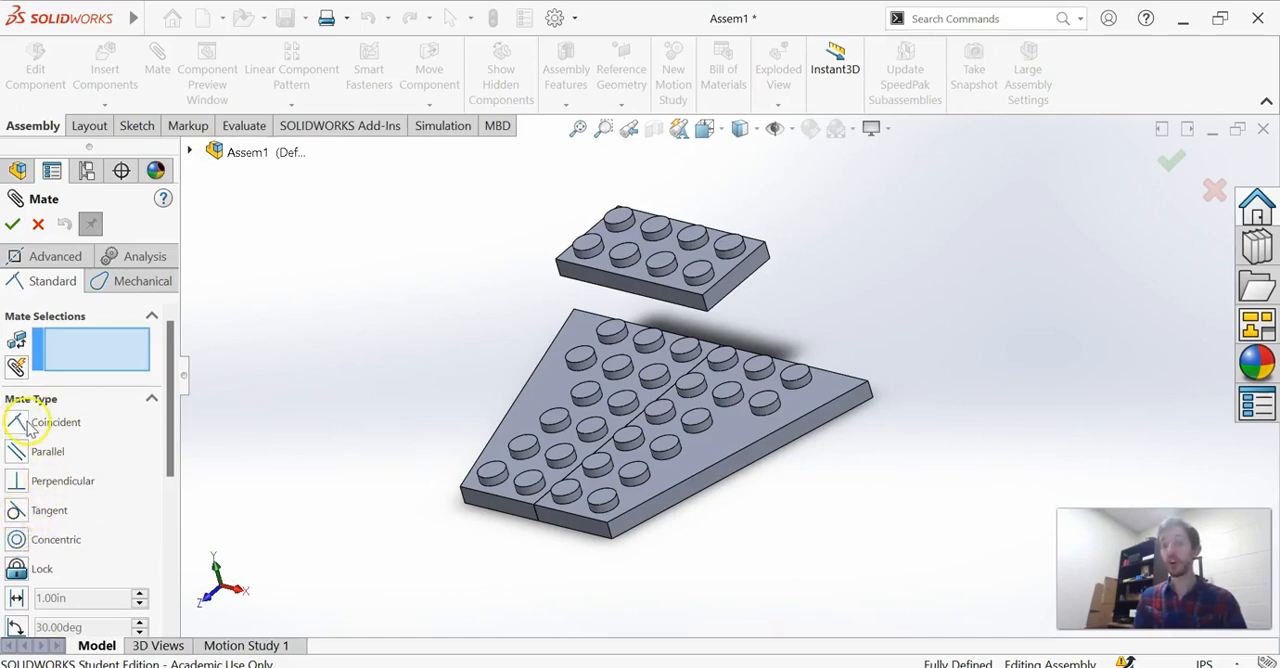
left_click(106, 284)
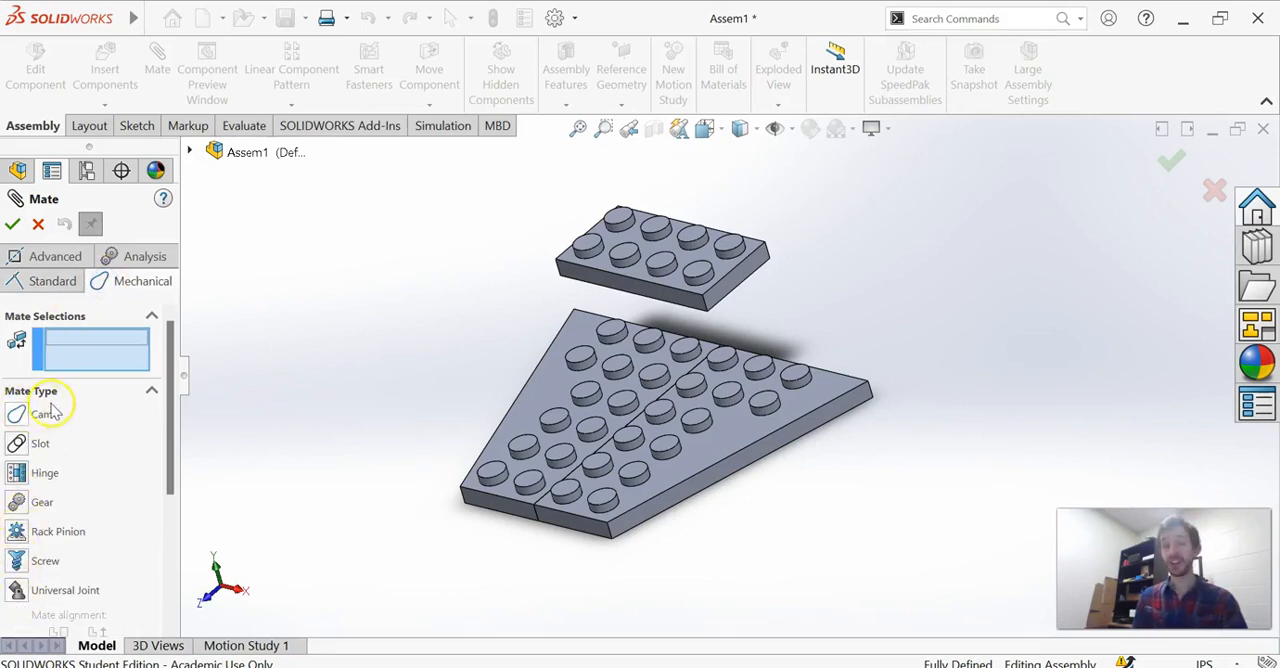
left_click(55, 280)
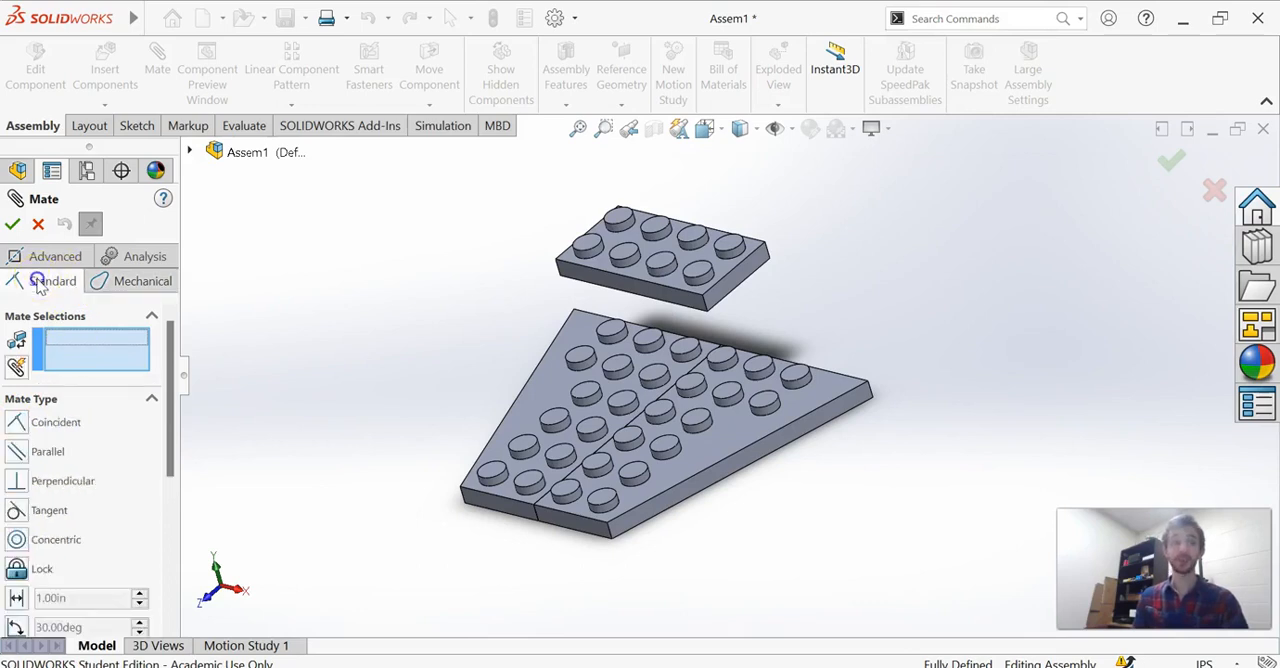
left_click(128, 257)
left_click(58, 283)
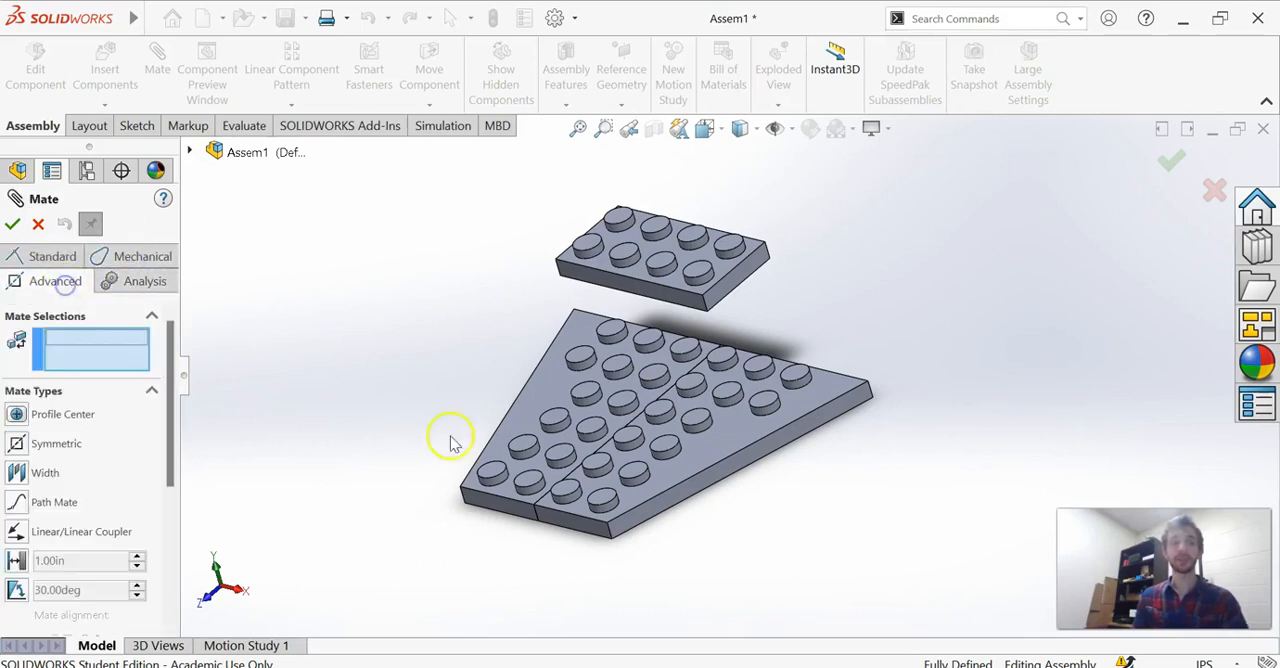
left_click(55, 257)
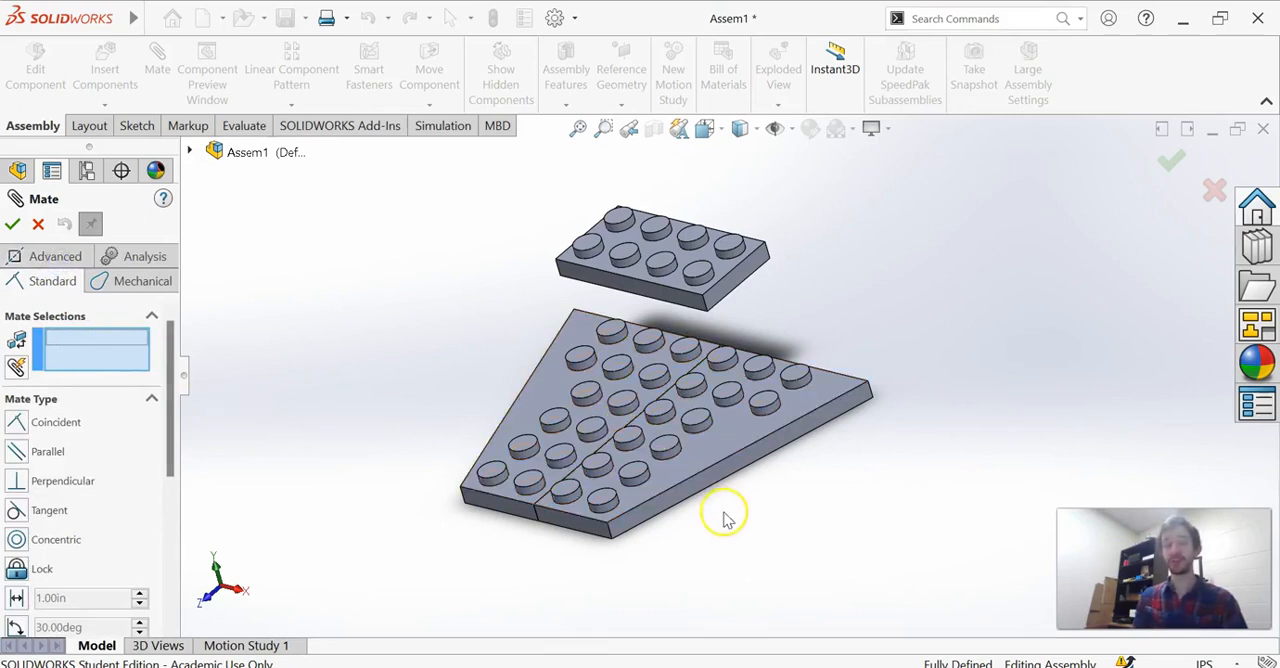
Try a coincident mate between the front side faces of lego3 and lego2, test lego3's movement, and undo it.
left_click(629, 279)
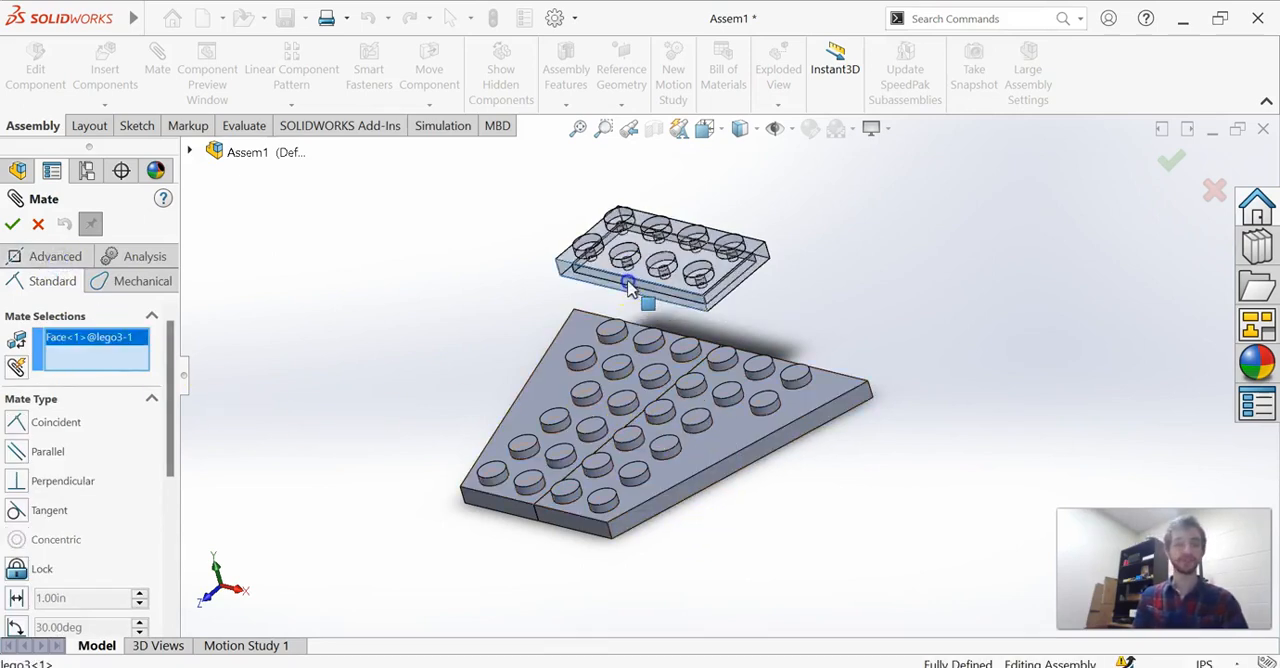
left_click(566, 513)
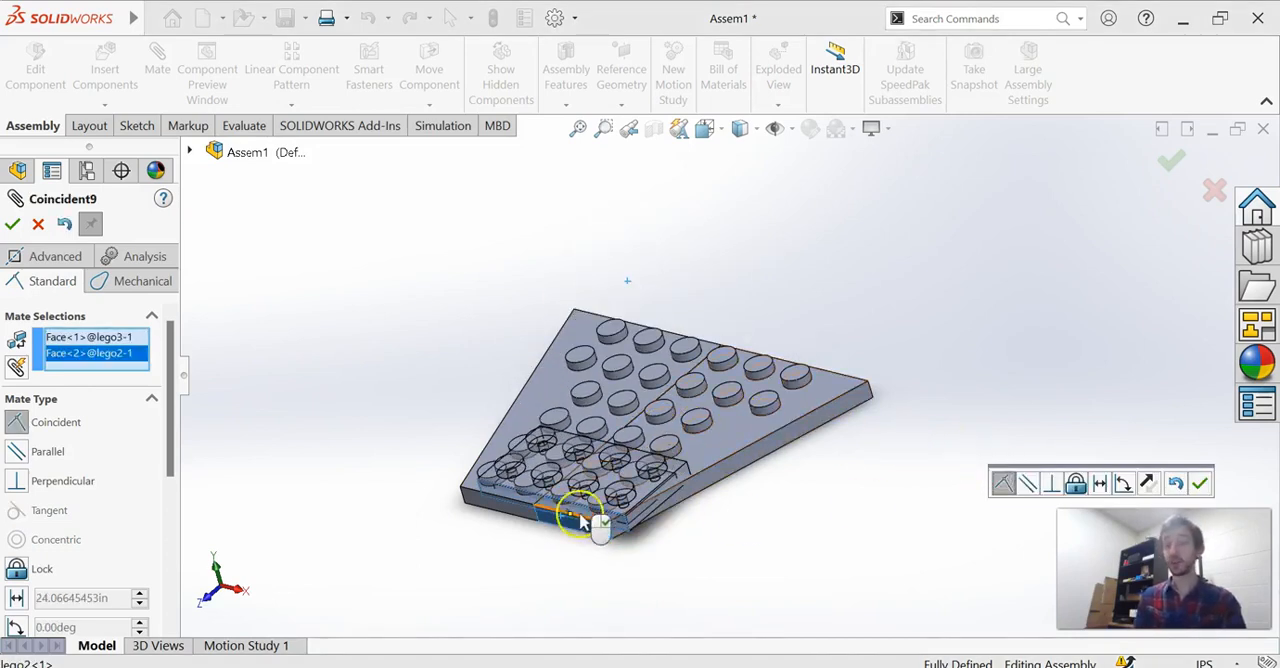
middle_click_drag(606, 543, 617, 463)
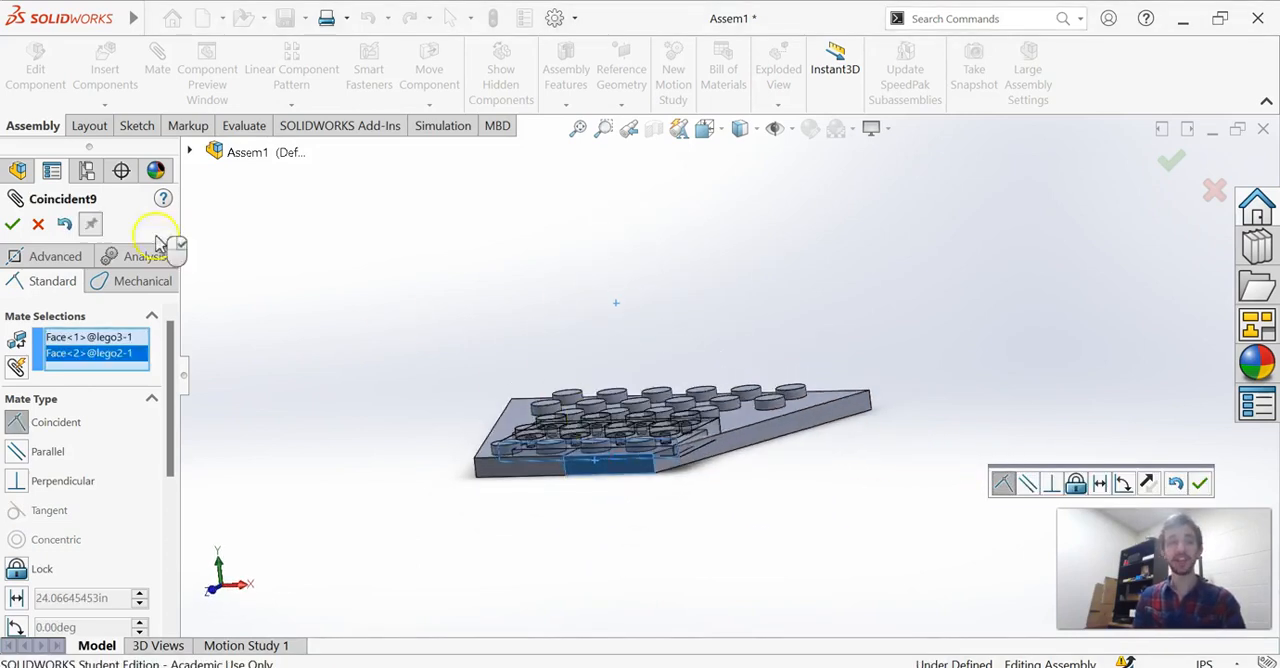
left_click(11, 226)
left_click_drag(589, 454, 690, 369)
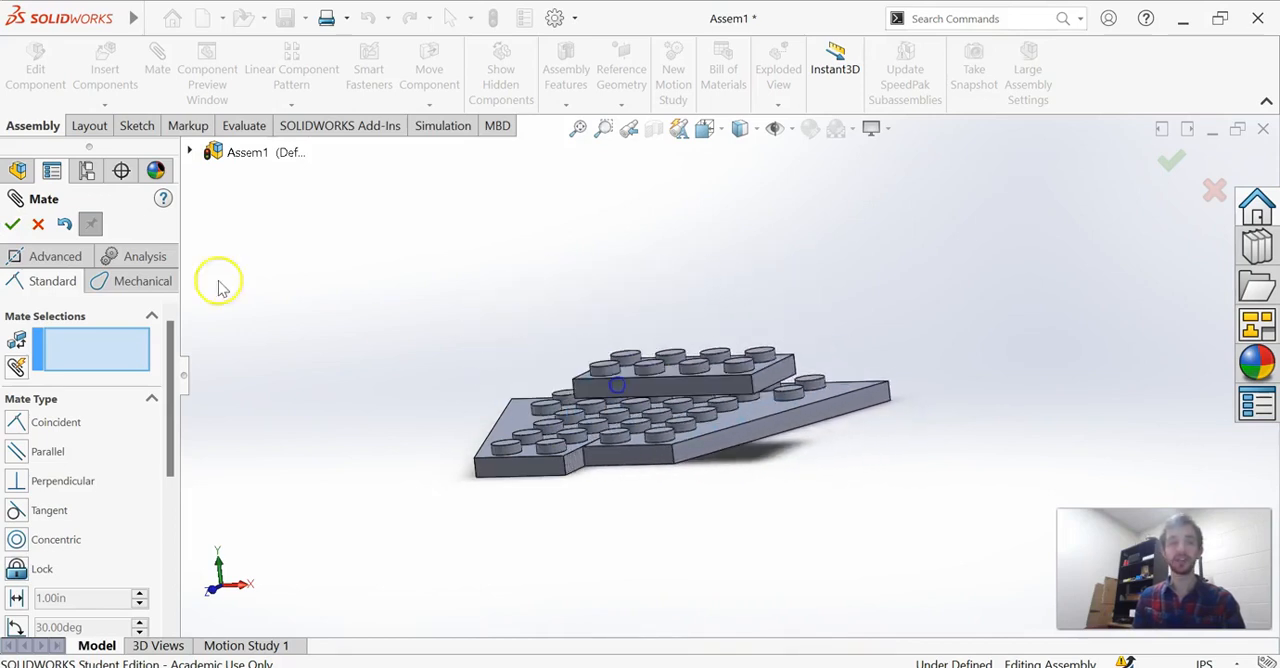
key("ctrl+z")
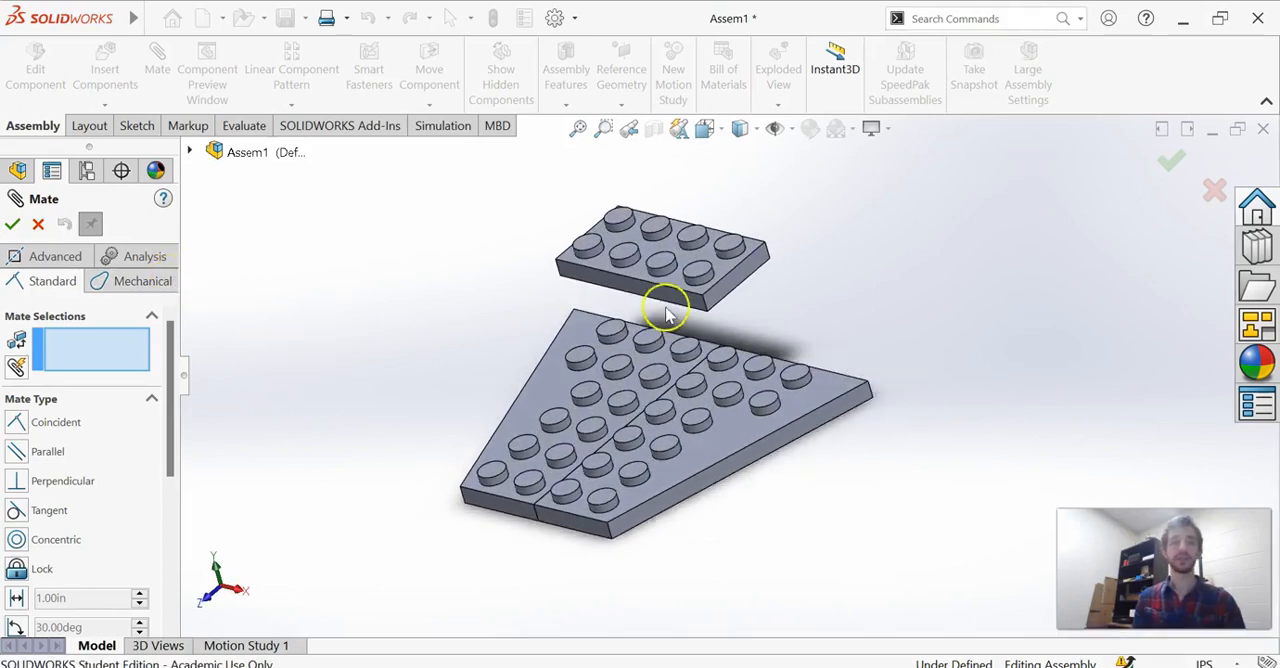
Add a coincident mate between the upper front edges of the lego3 and lego2 bricks and finish mating.
left_click(664, 285)
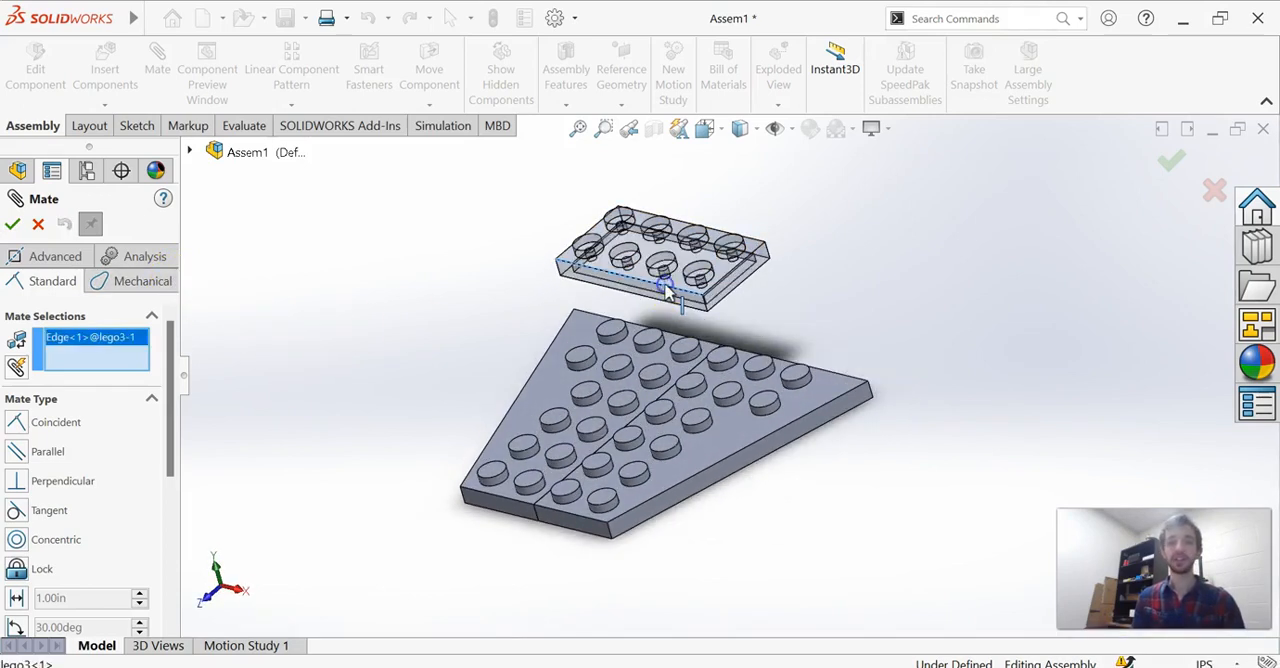
left_click(585, 520)
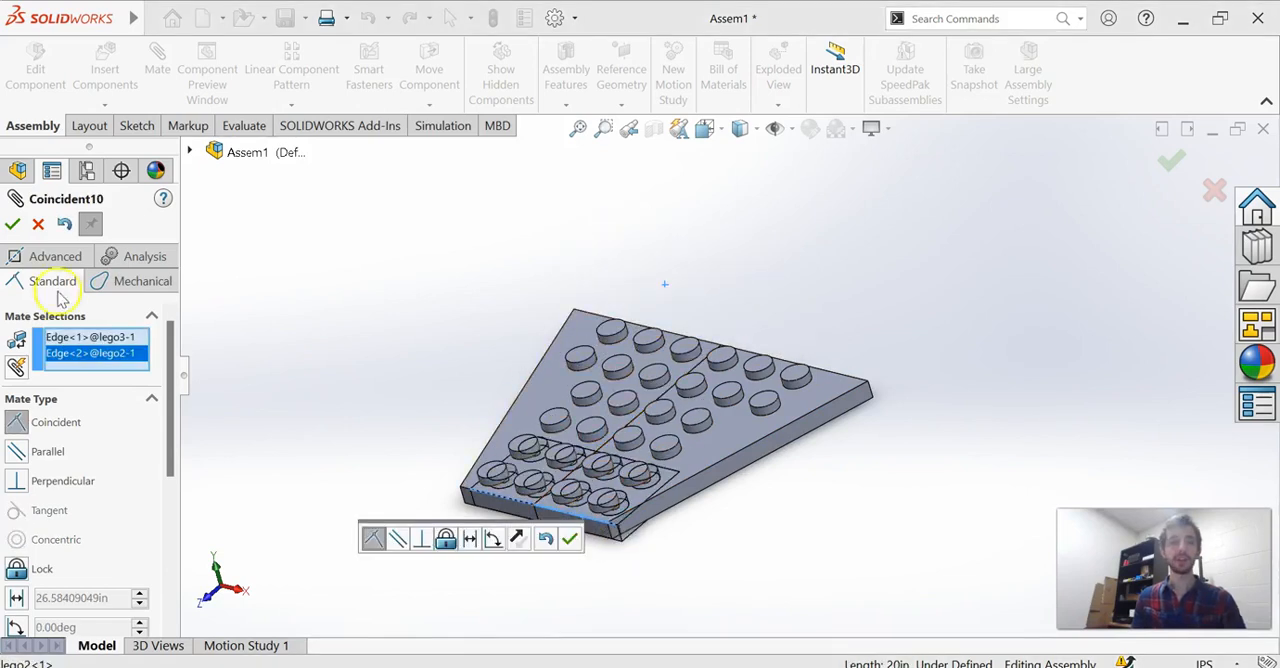
left_click(567, 540)
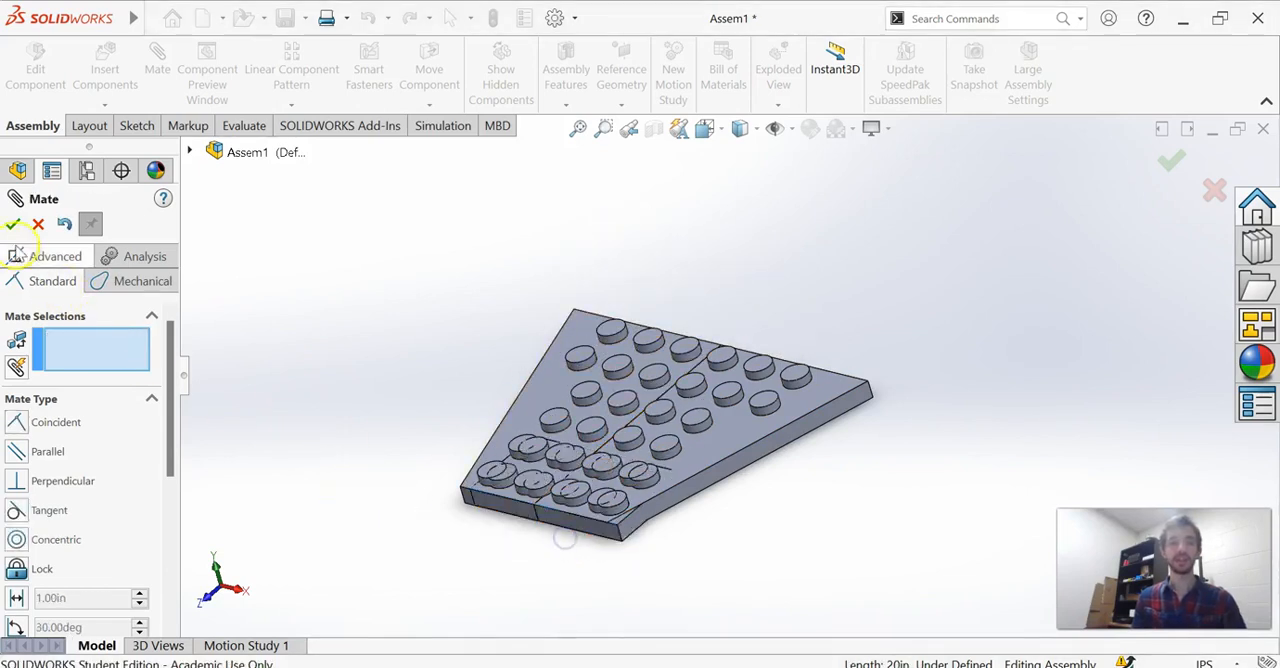
left_click(11, 224)
Expand the assembly's mates and move the edge-mated lego3 and lego2 bricks away from lego1 to test their remaining freedom.
left_click_drag(698, 423, 798, 427)
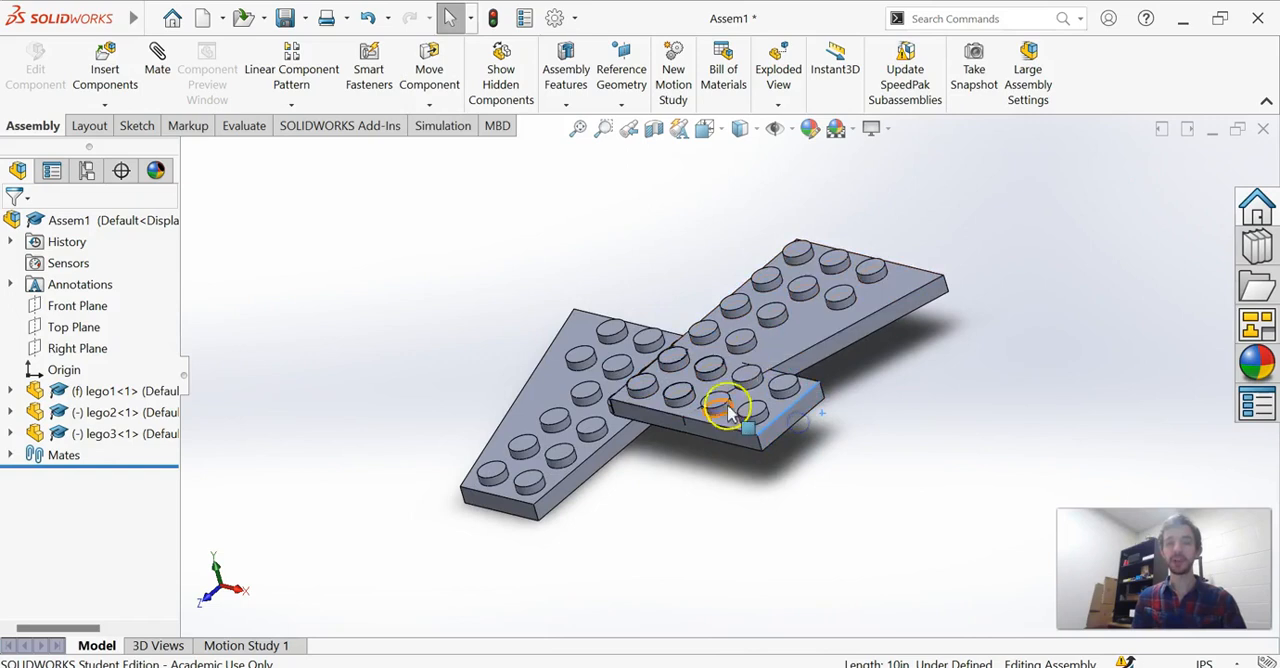
left_click(10, 455)
left_click_drag(765, 435, 886, 452)
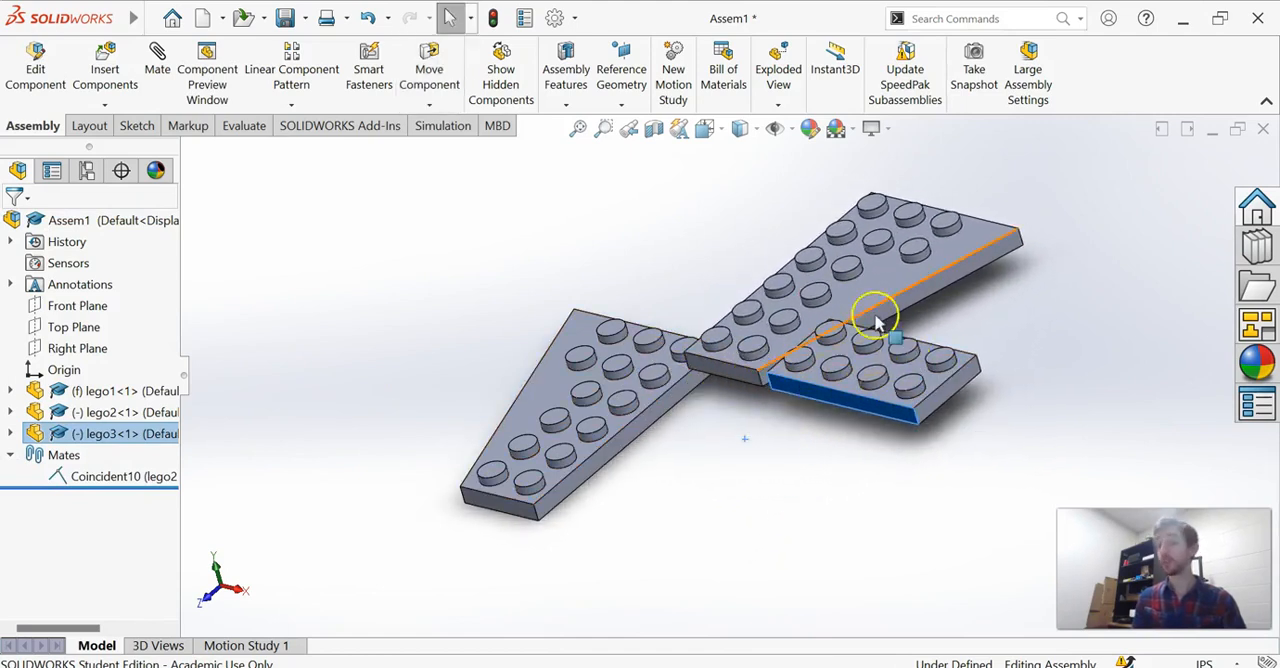
Undo the test moves of the lego2 and lego3 bricks and the coincident mate between their edges.
key("ctrl+z")
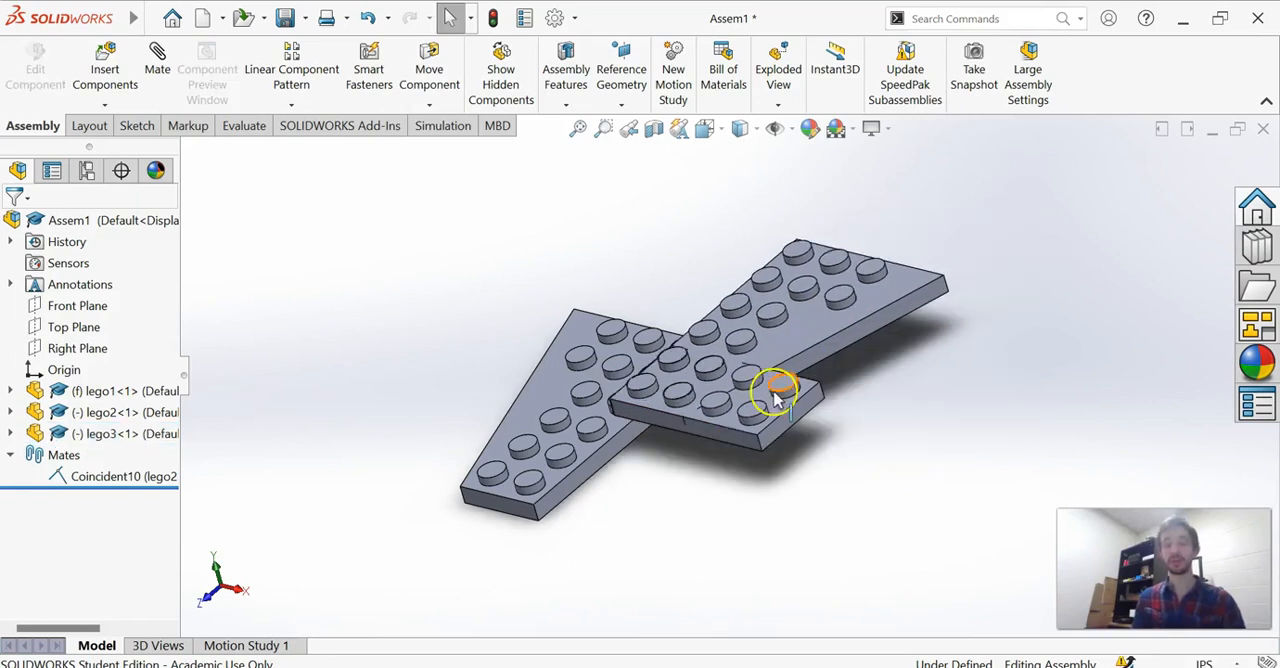
key("ctrl+z")
key("ctrl+z")
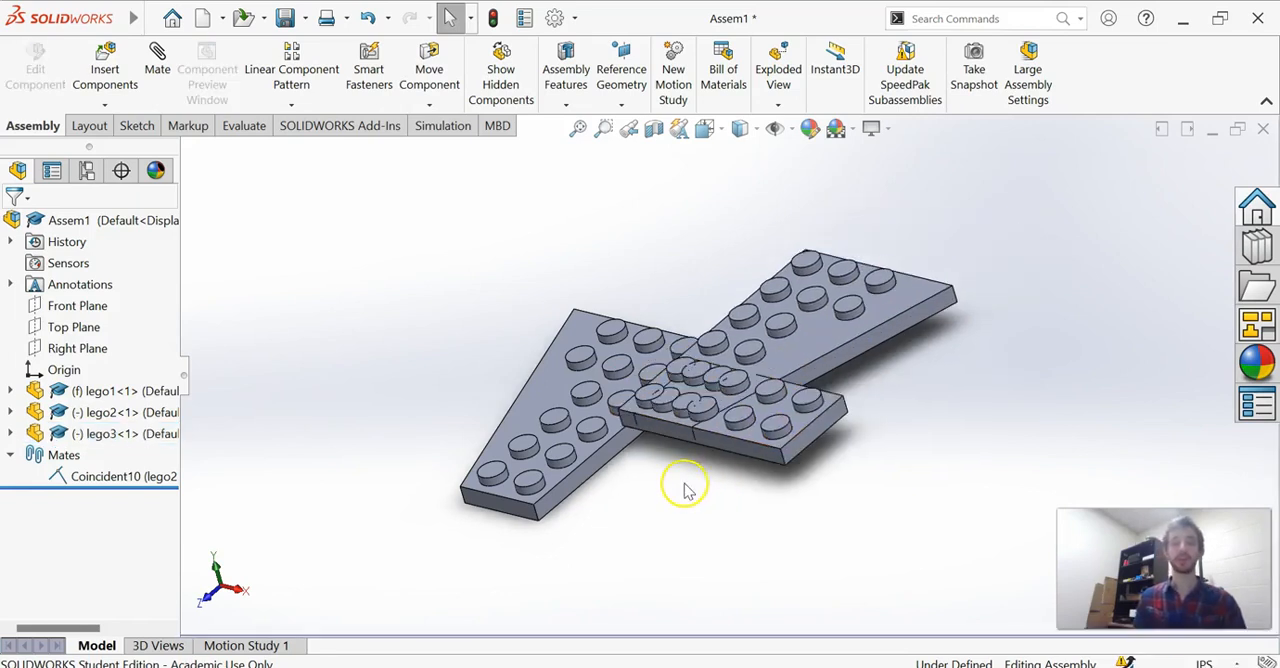
key("ctrl+z")
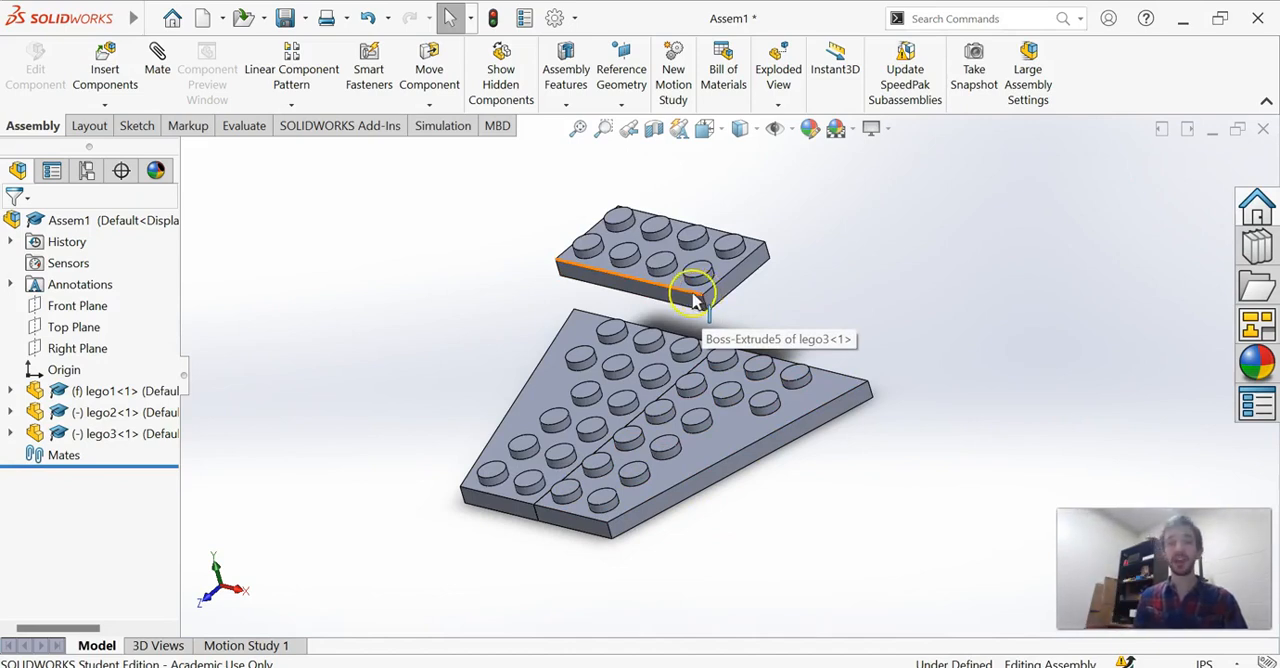
Add a coincident mate between the front side faces of lego3 and lego2, with the mate alignment flipped to anti-aligned.
left_click(690, 298)
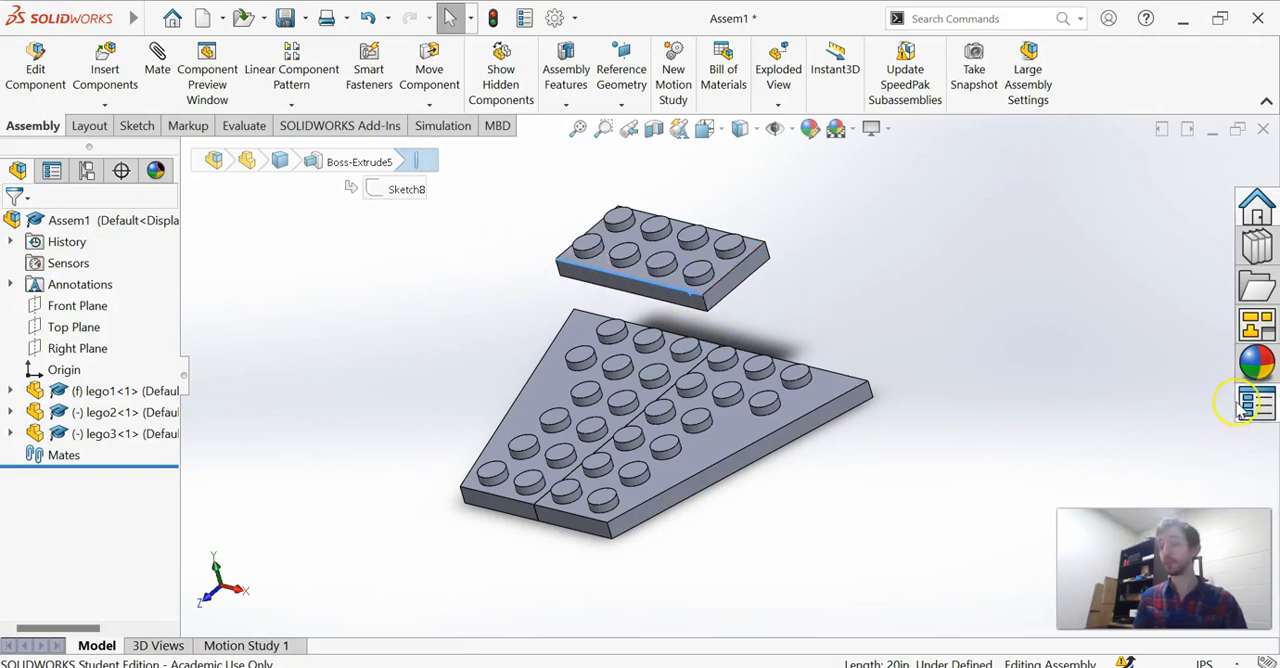
left_click(1003, 376)
left_click(663, 300)
left_click(588, 514, "ctrl")
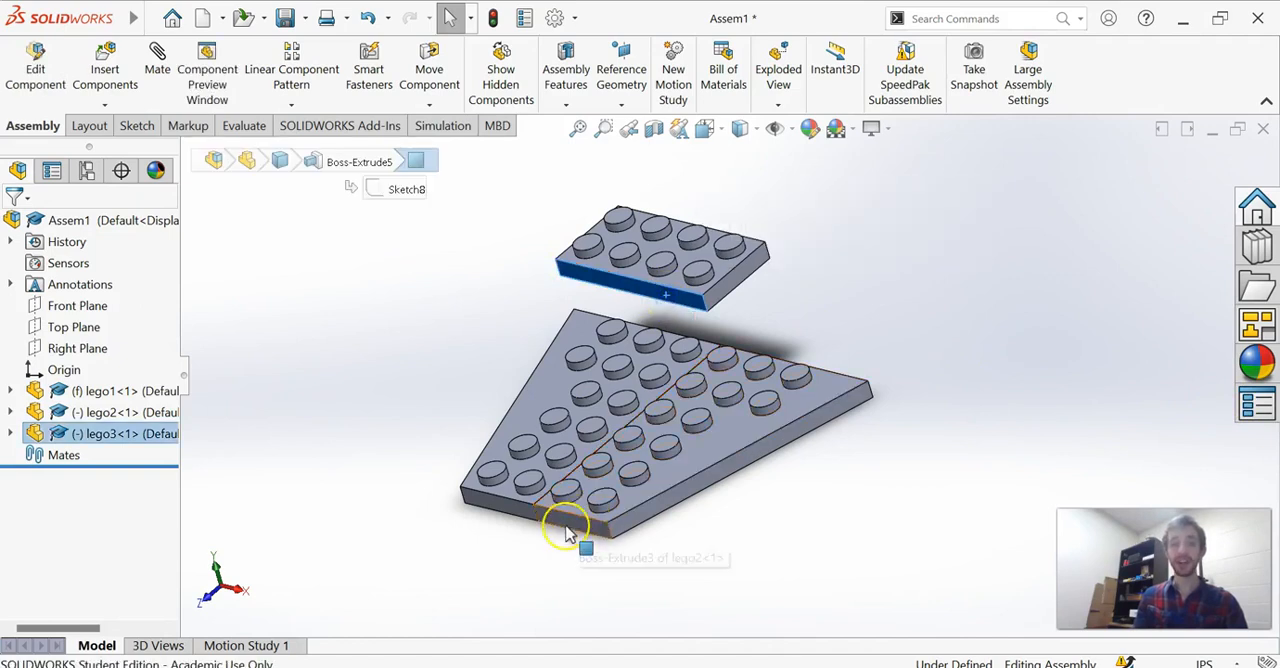
left_click(563, 522, "ctrl")
left_click(153, 95)
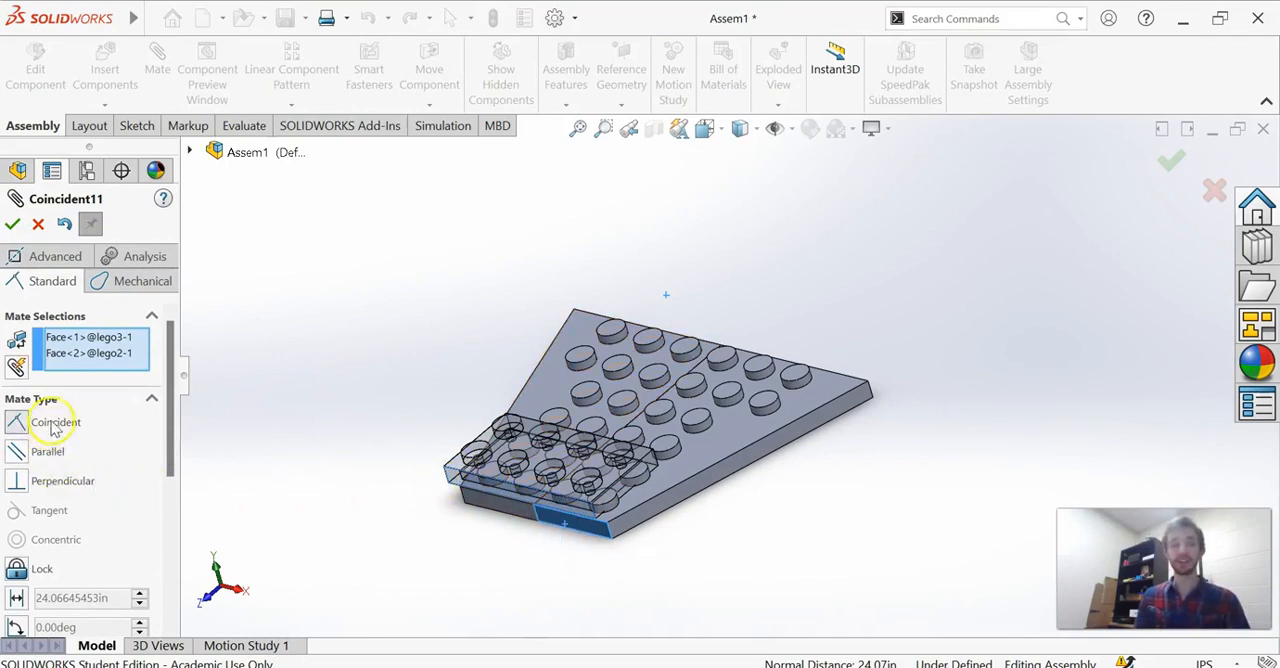
scroll(68, 428, "down", 1)
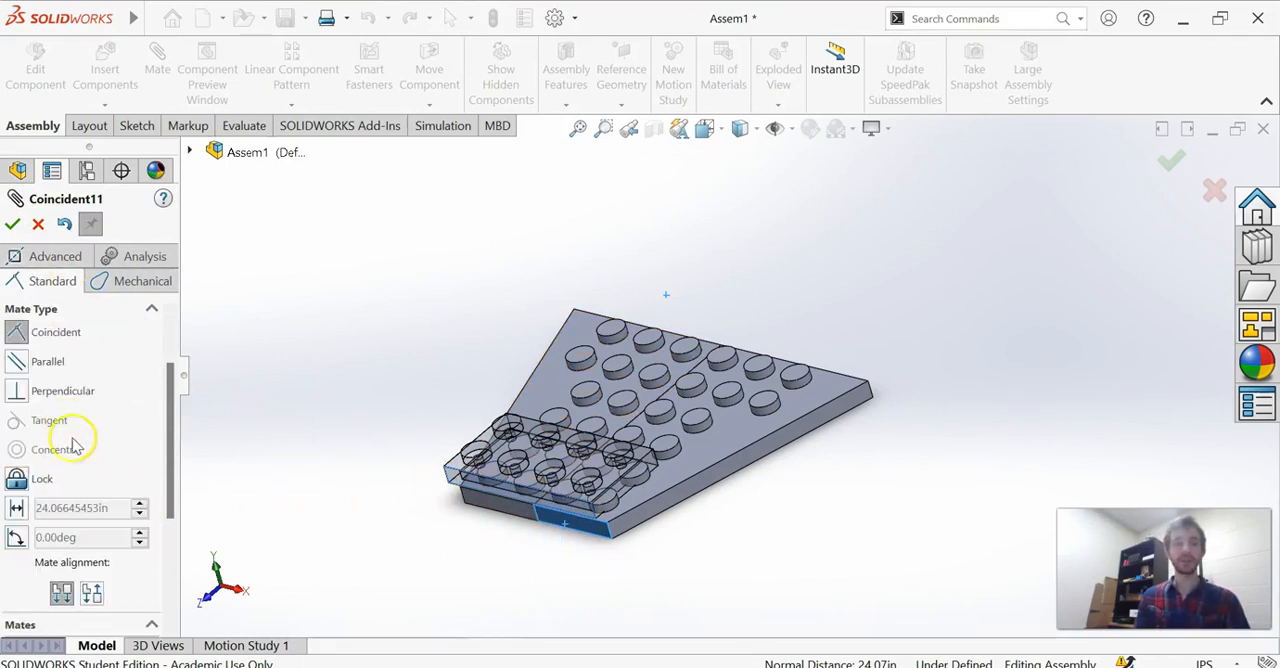
middle_click_drag(540, 571, 546, 517)
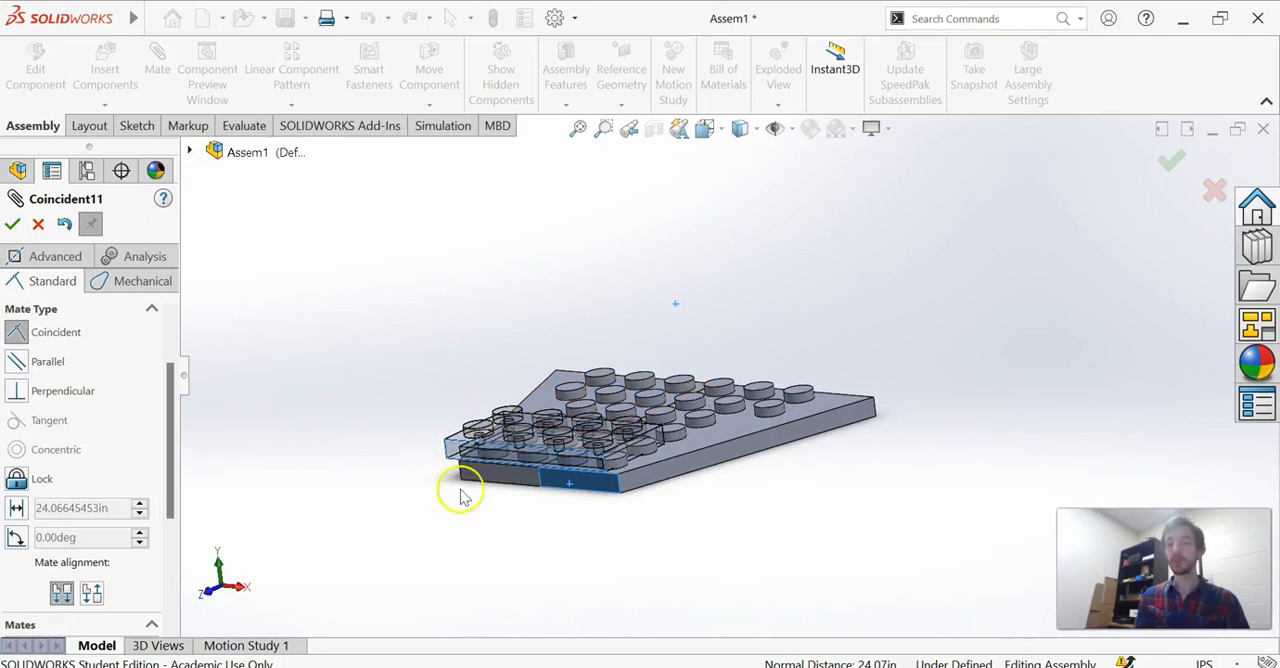
left_click(91, 594)
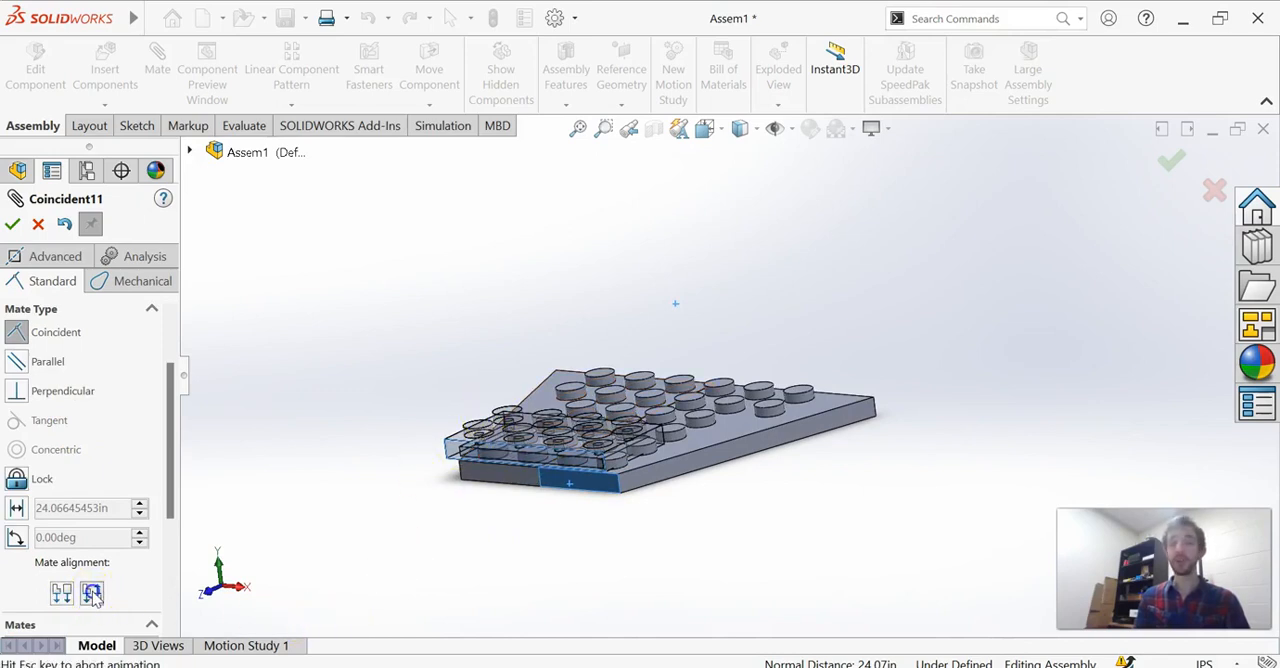
middle_click_drag(420, 477, 560, 441)
left_click(12, 225)
Move the lego3 brick to test the freedom left by its face-to-face mate with lego2.
left_click_drag(380, 465, 750, 500)
middle_click_drag(749, 500, 771, 530)
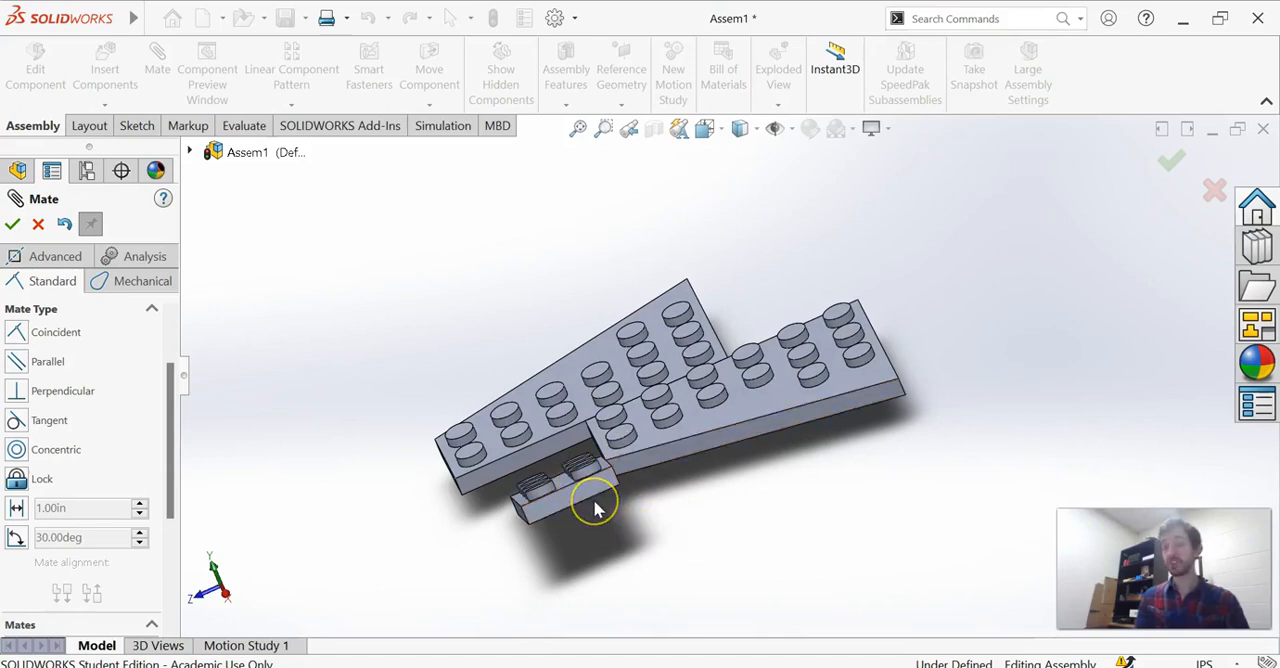
middle_click_drag(671, 525, 802, 459)
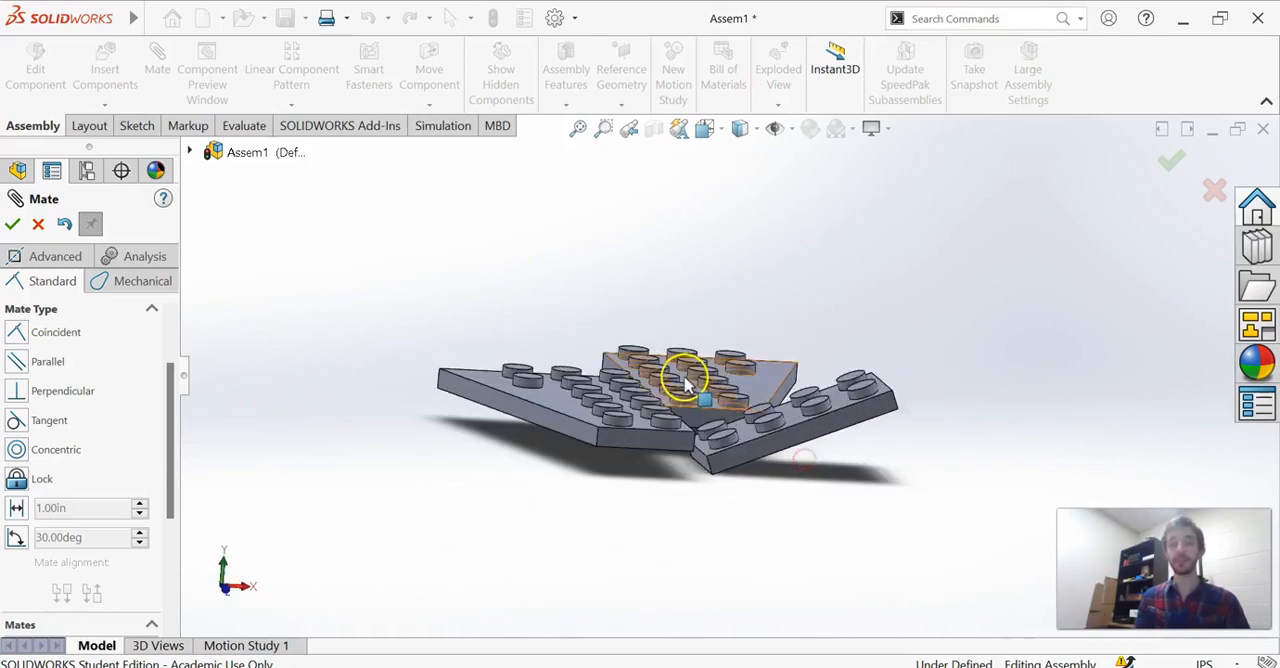
Add a tangent mate between the cylindrical face of lego2's front corner stud and the adjoining side face of lego1.
scroll(687, 385, "down", 2)
middle_click_drag(533, 285, 524, 327)
scroll(574, 434, "up", 1)
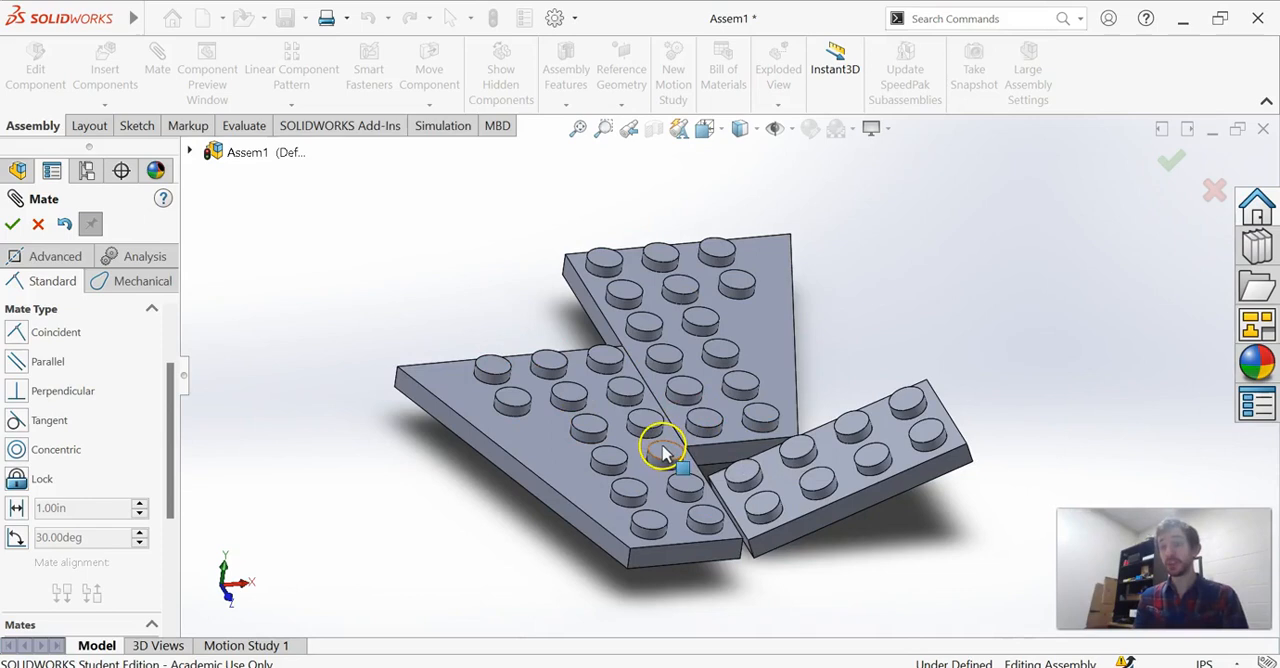
left_click(697, 434)
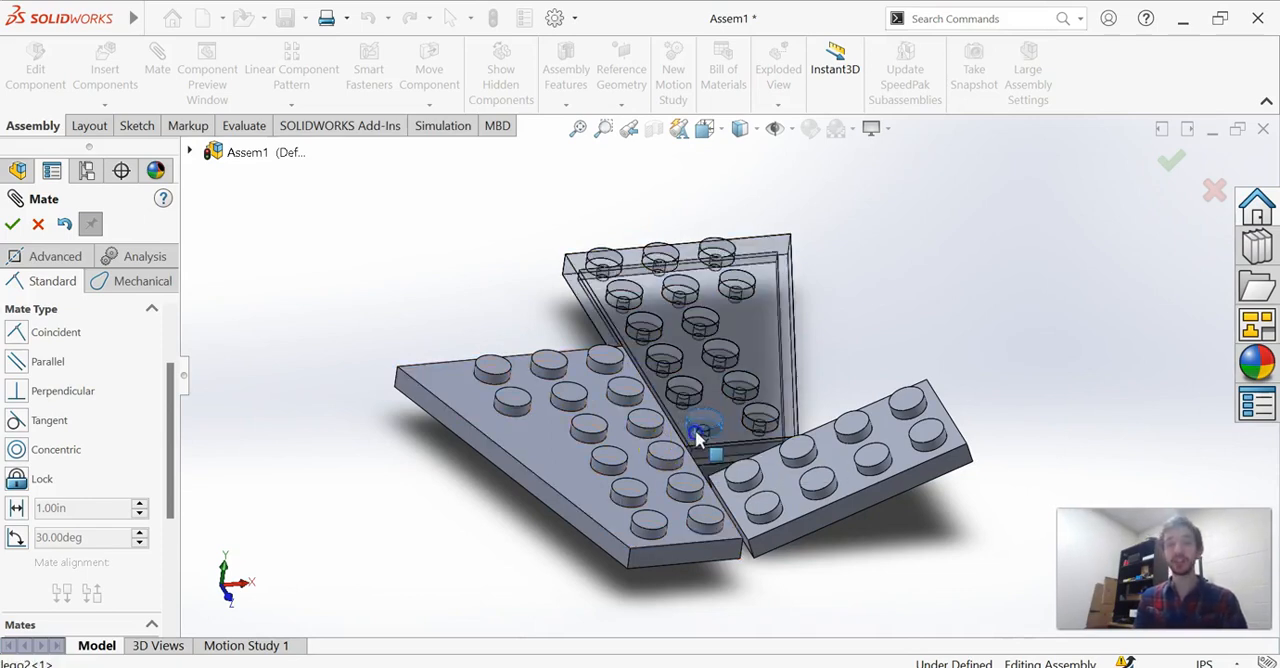
middle_click_drag(754, 596, 707, 527)
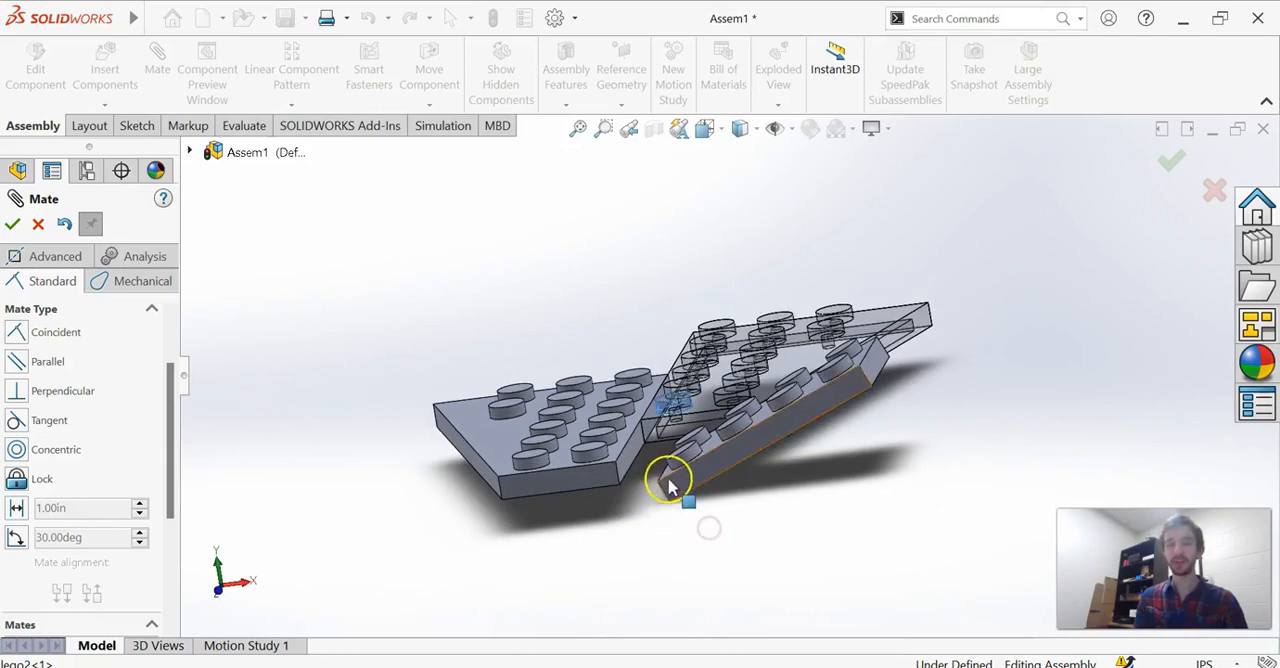
left_click(632, 463)
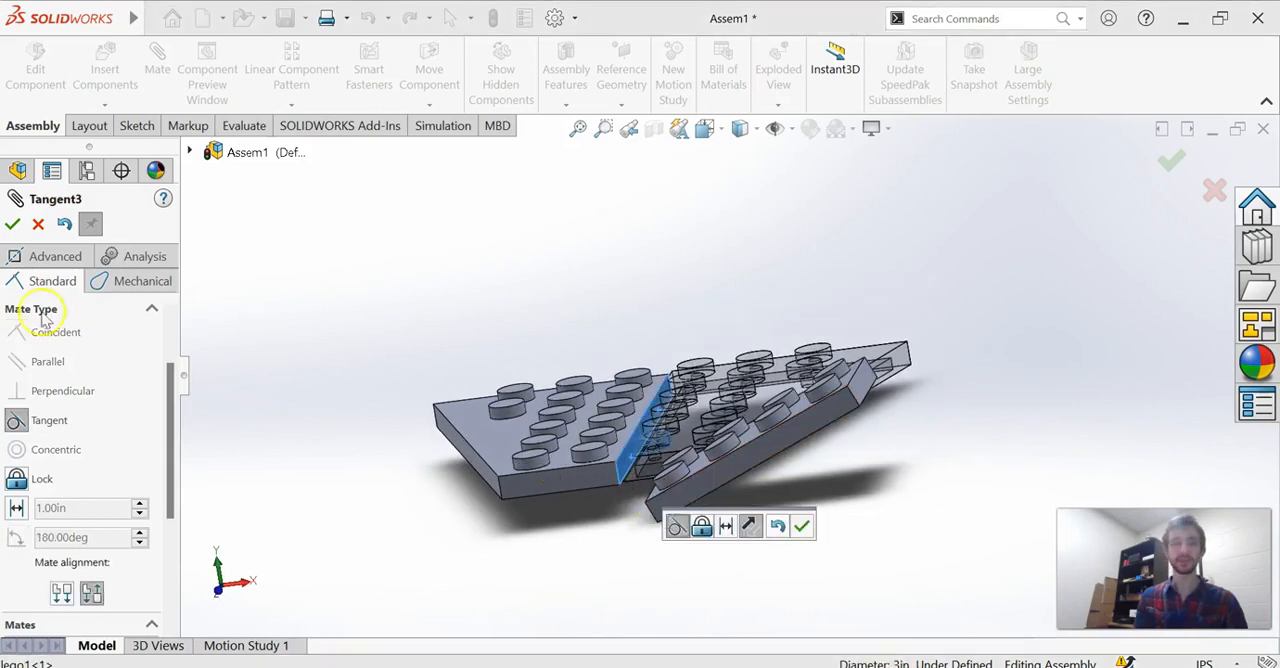
left_click(12, 224)
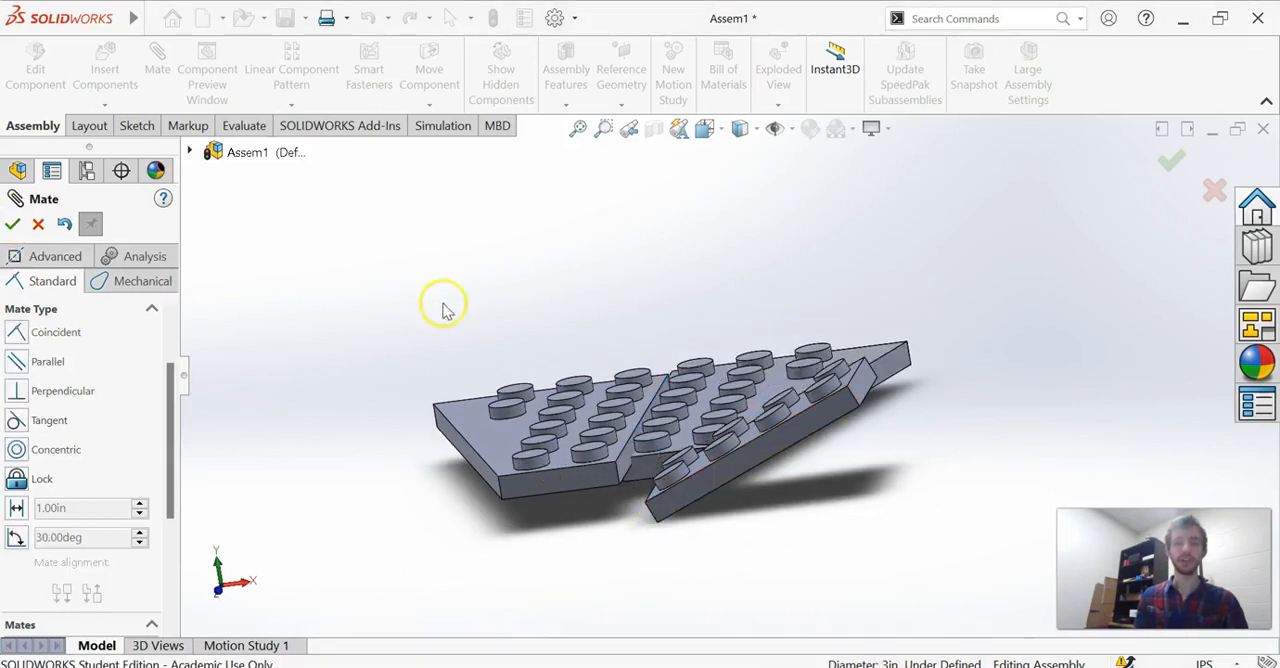
Finish mating and move the lego2 brick to test how the tangent and coincident mates constrain it.
middle_click_drag(700, 308, 689, 455)
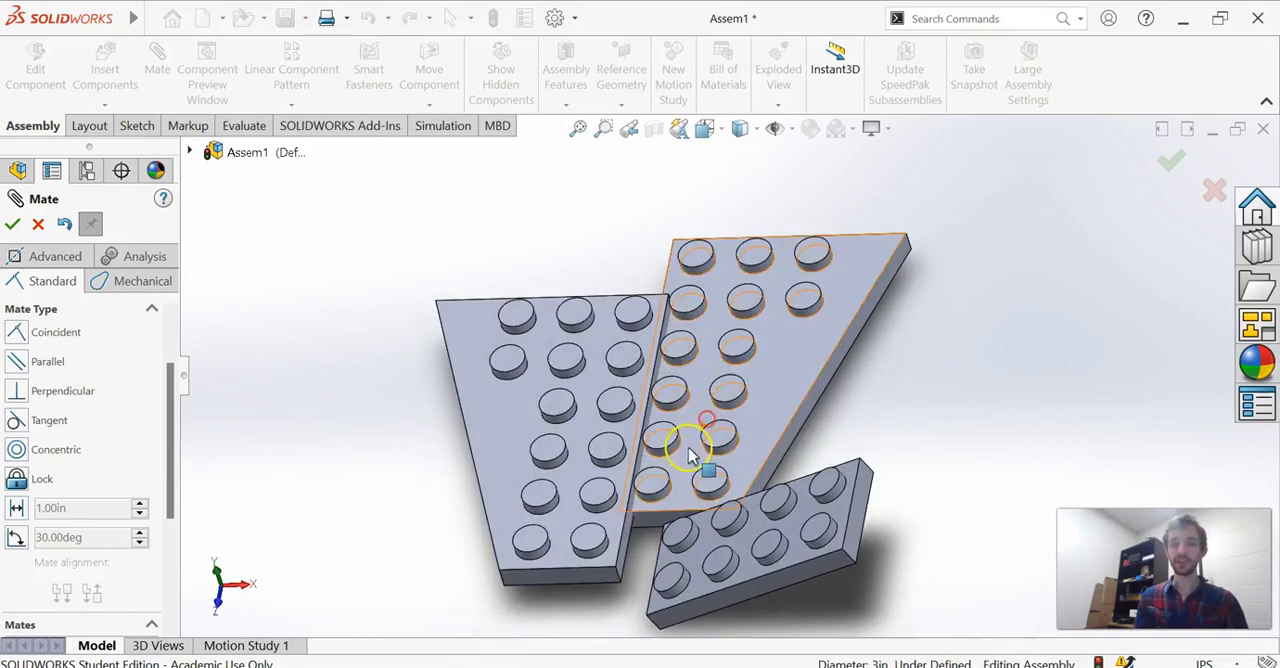
left_click(810, 290)
left_click_drag(875, 350, 912, 338)
left_click(12, 224)
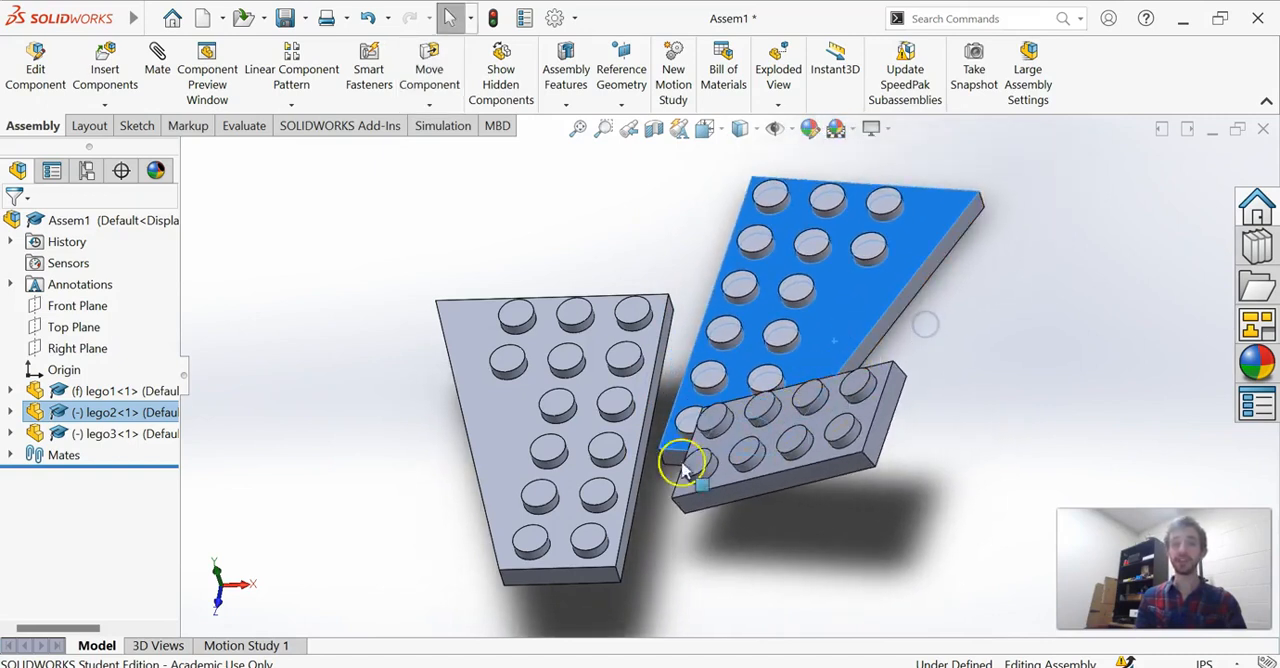
left_click_drag(675, 458, 690, 402)
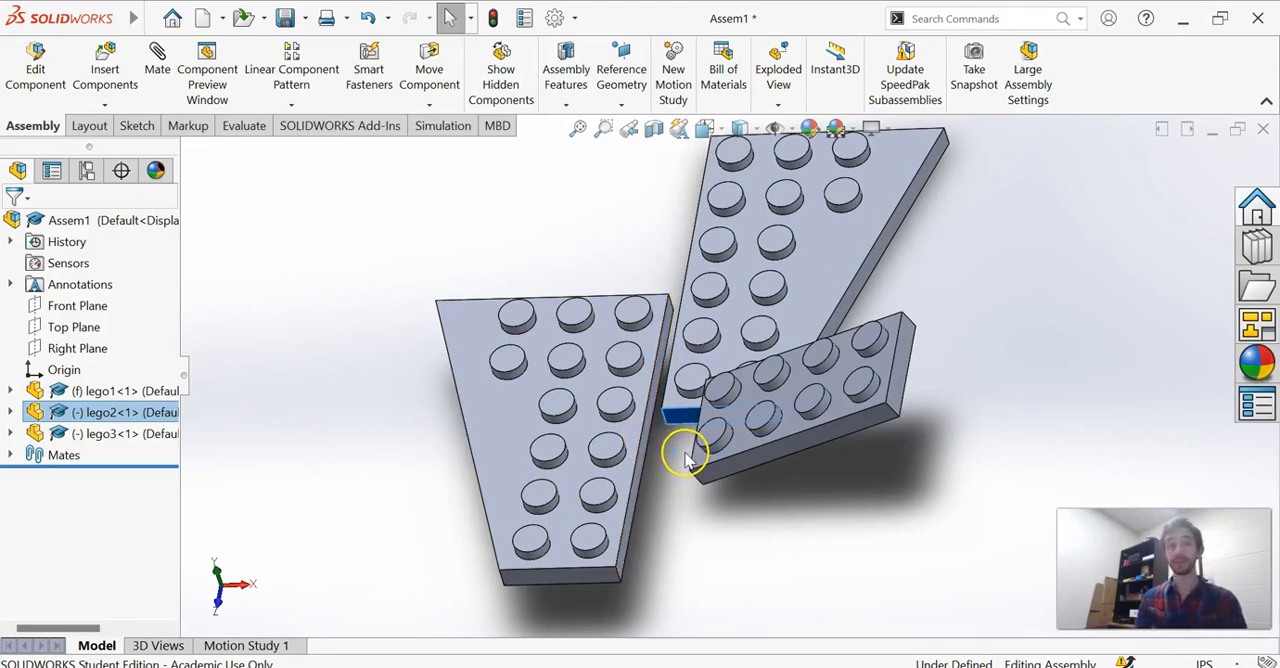
middle_click_drag(737, 517, 740, 484)
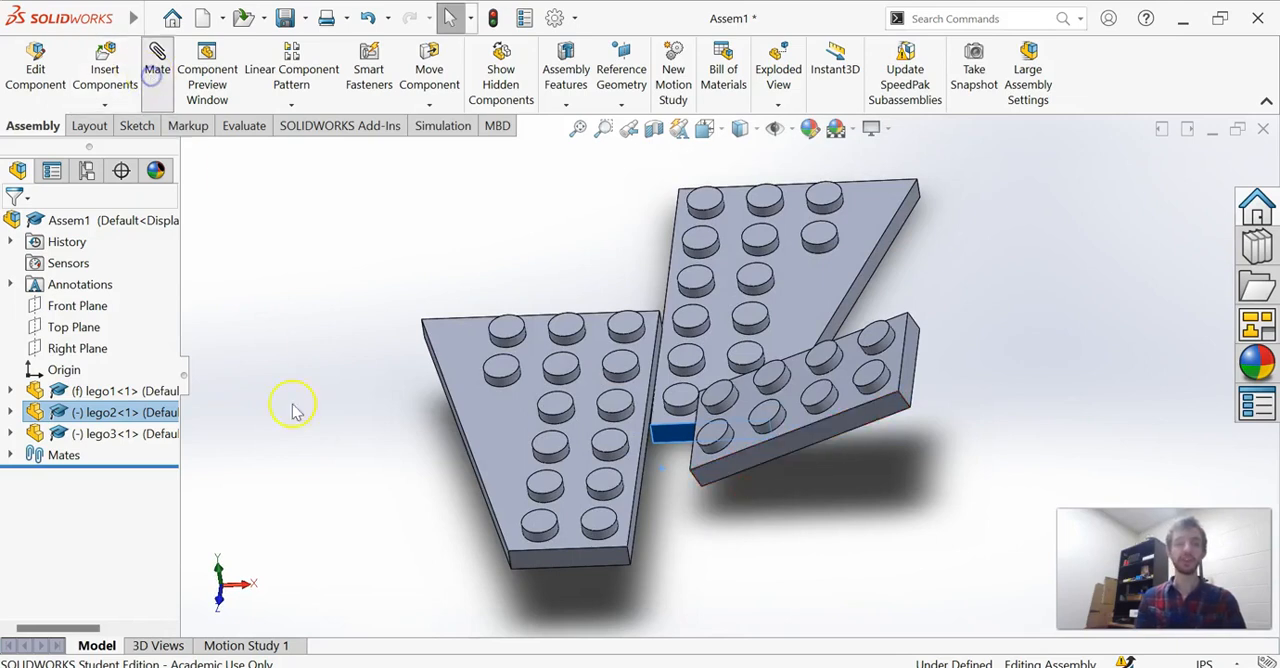
scroll(93, 540, "down", 5)
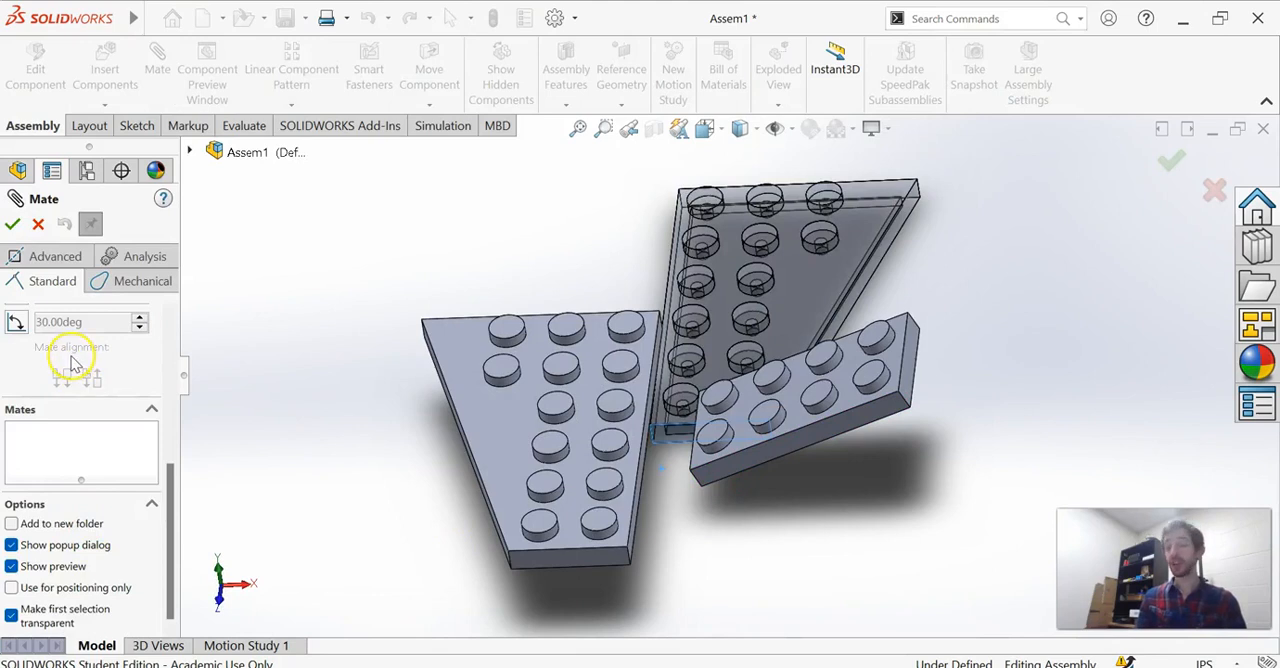
left_click(36, 226)
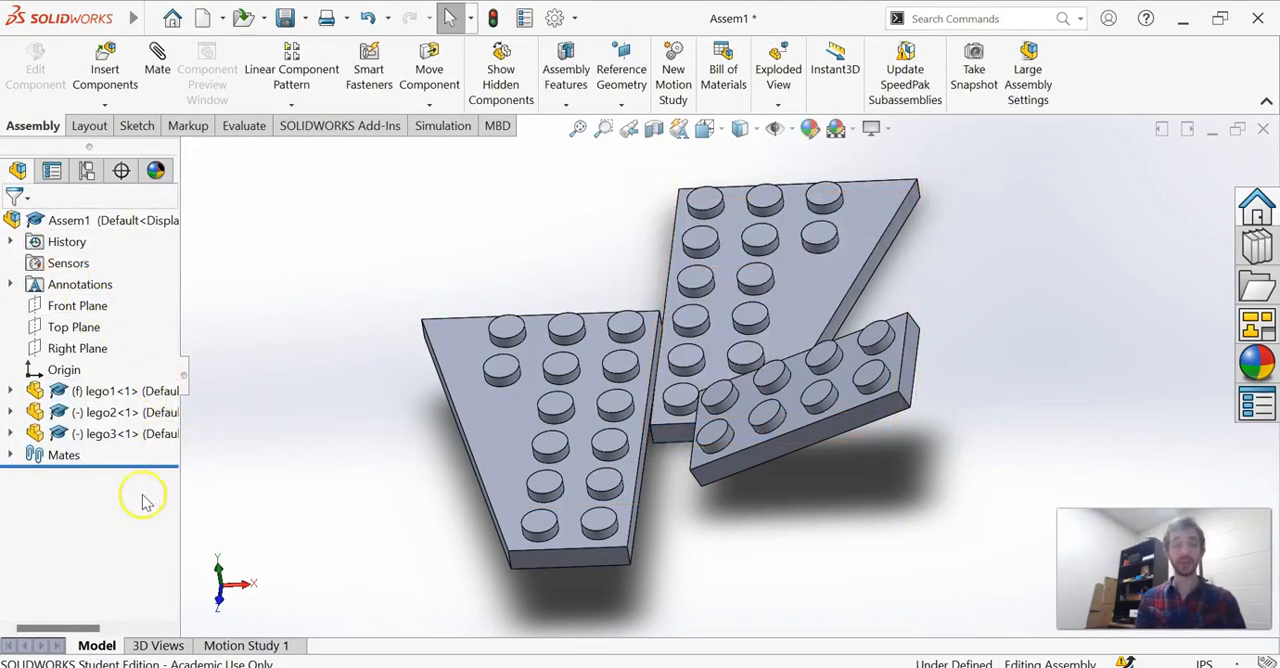
Expand the assembly's mates and delete the tangent mate and the coincident mate.
left_click(11, 456)
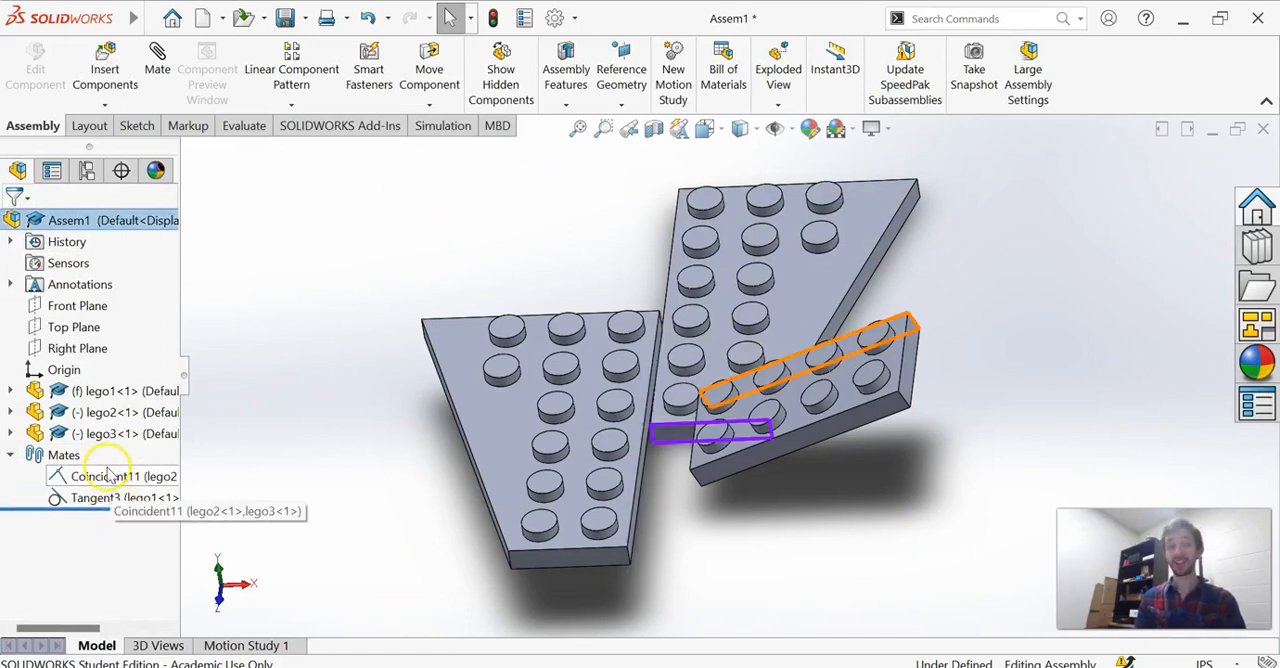
left_click(103, 498)
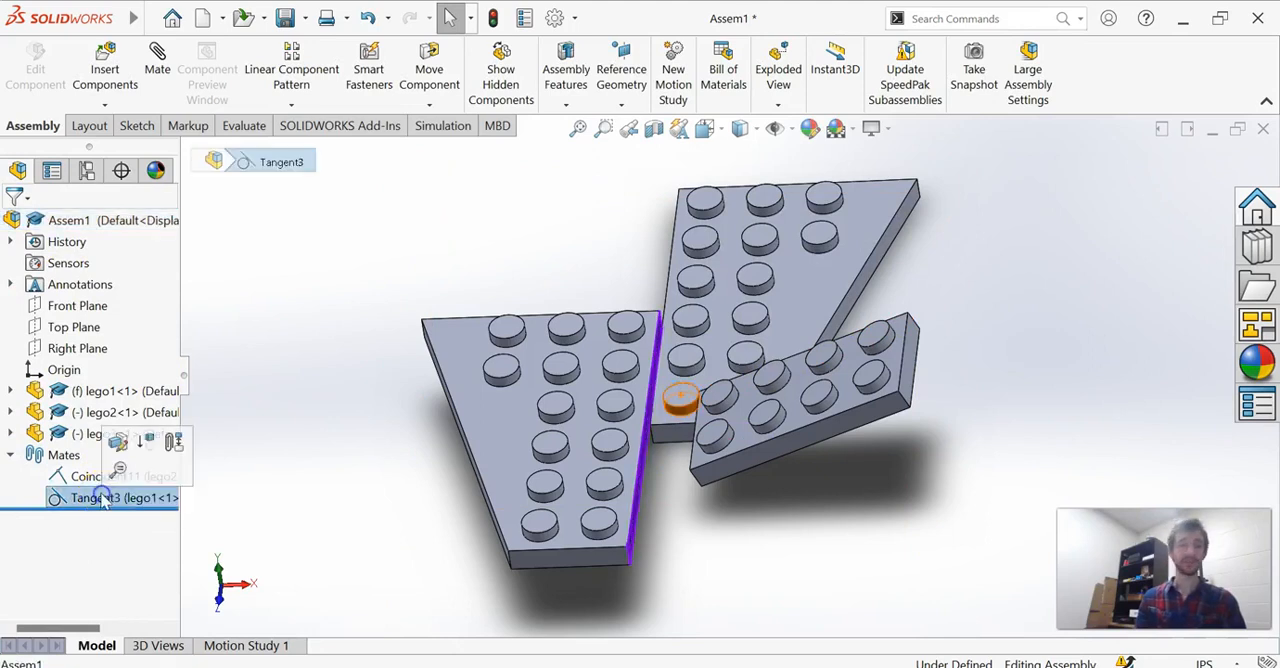
key("Delete")
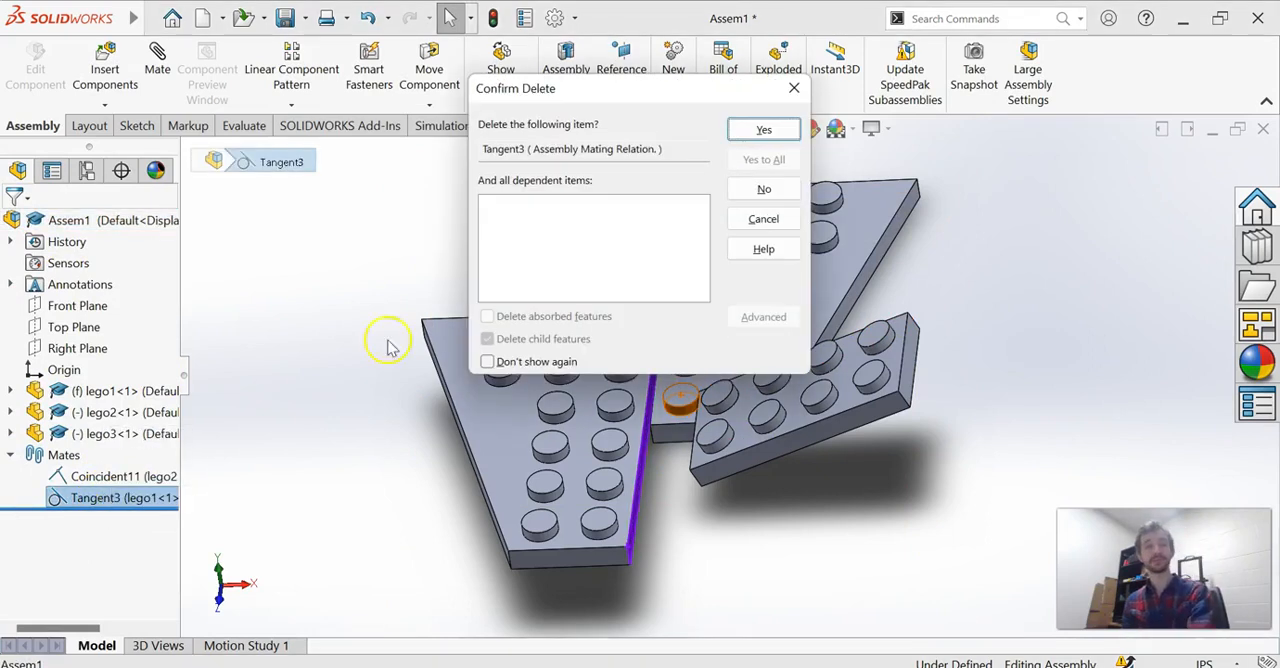
left_click(760, 138)
left_click(115, 476)
key("Delete")
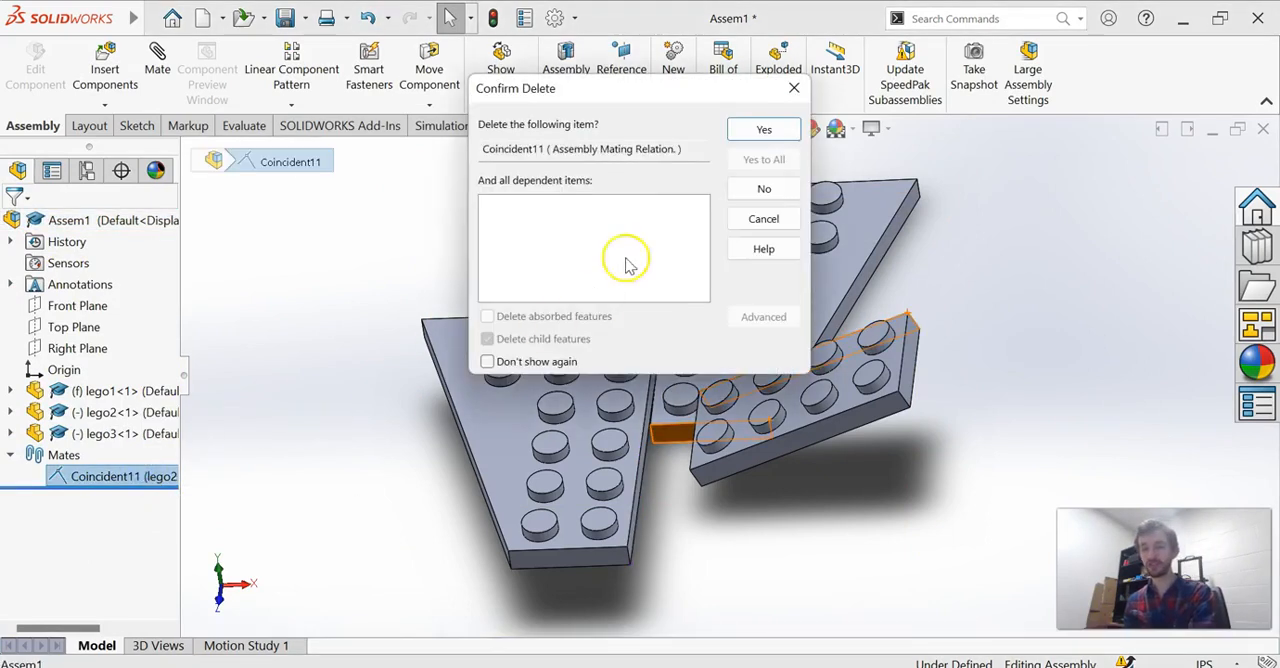
left_click(762, 128)
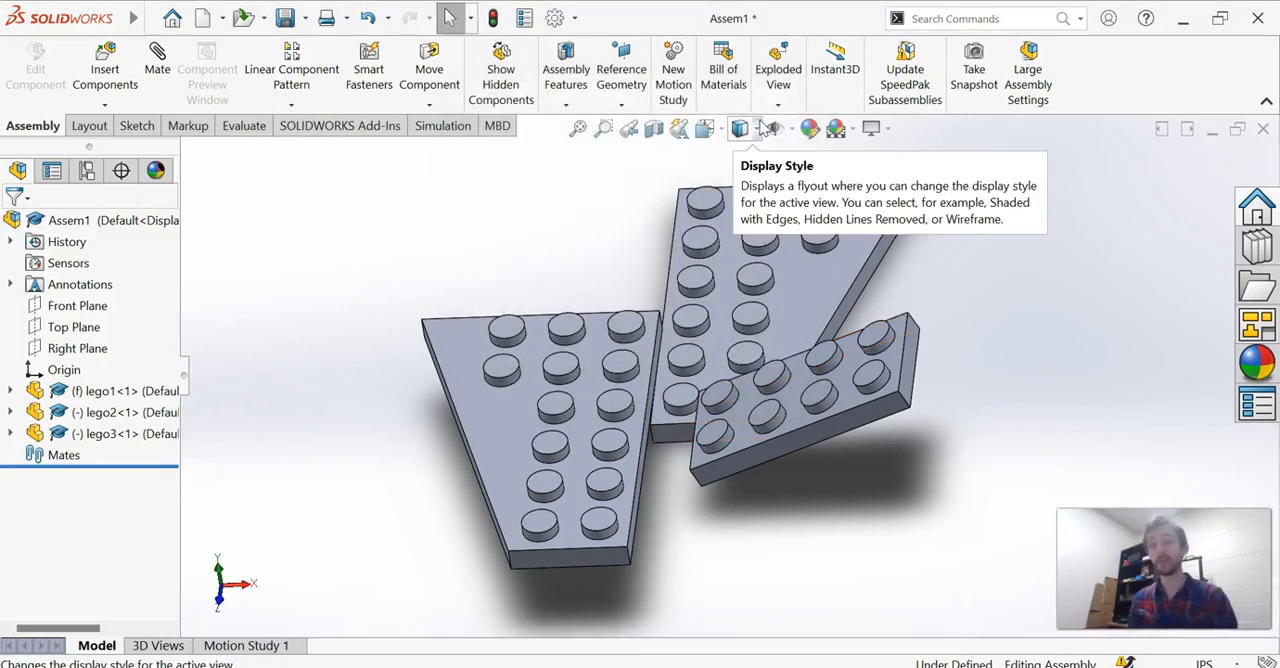
Fix the lego2 and lego3 components in place in the assembly.
right_click(100, 412)
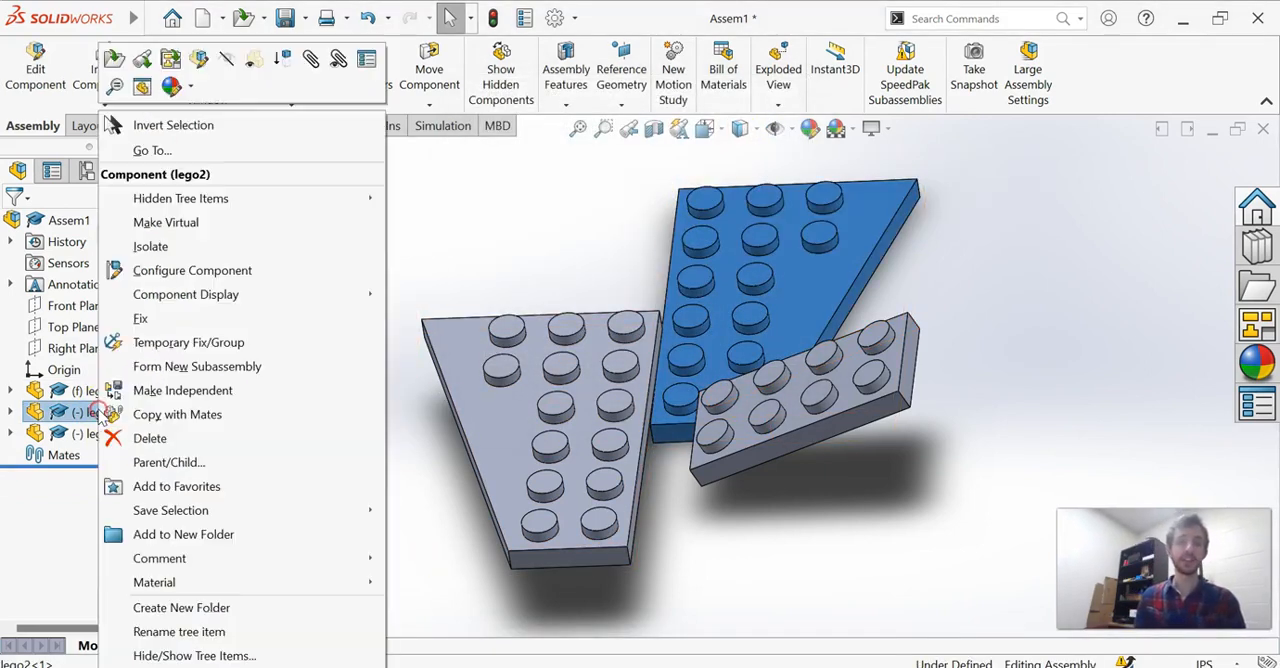
left_click(141, 319)
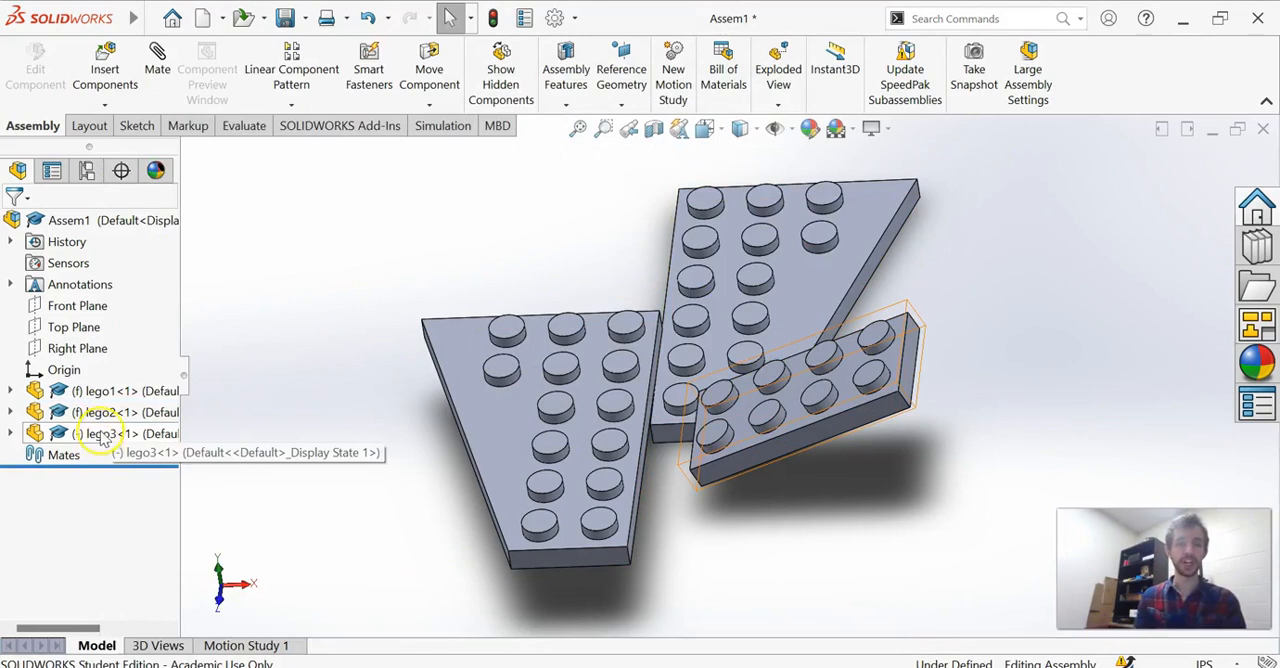
right_click(100, 433)
left_click(145, 318)
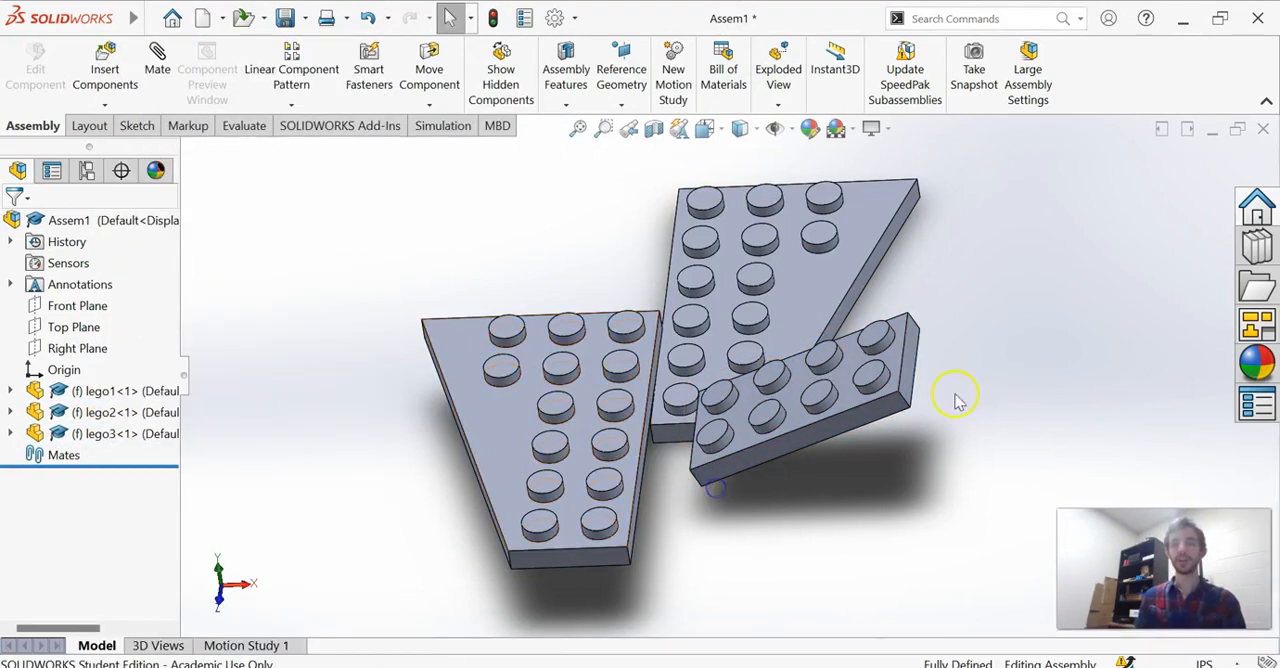
Try a coincident mate between the front side faces of the fixed lego3 and lego1, choosing to add it and over define the assembly.
left_click(762, 455)
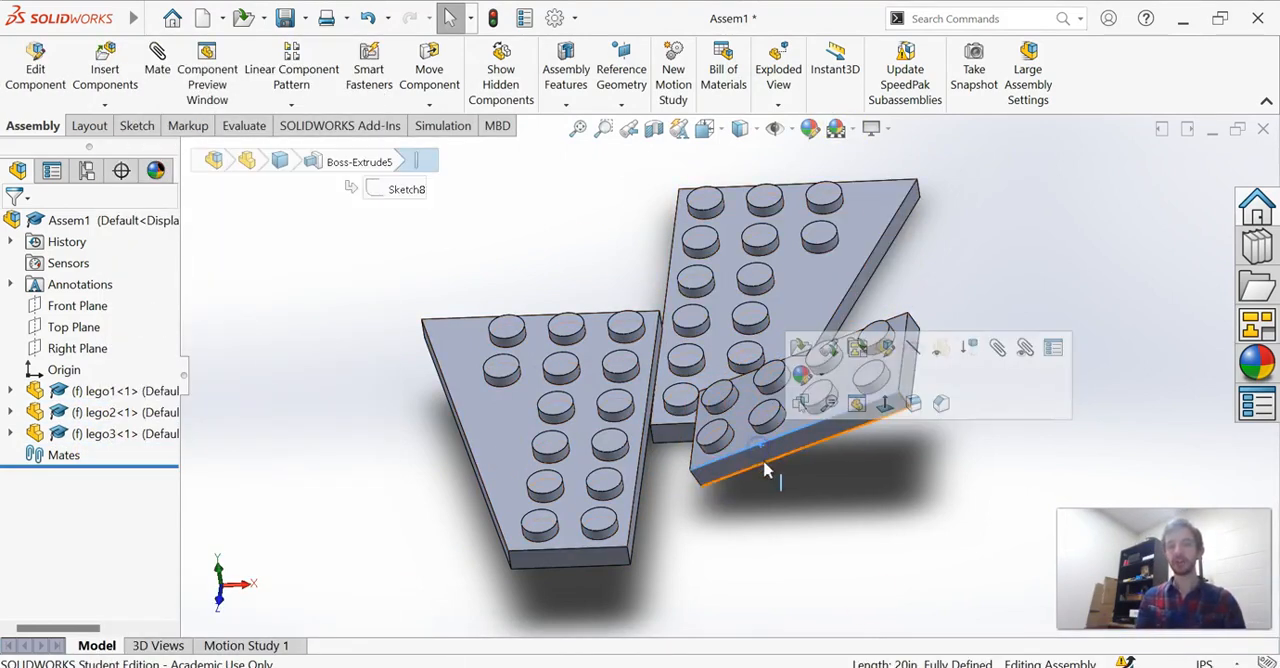
left_click(750, 463)
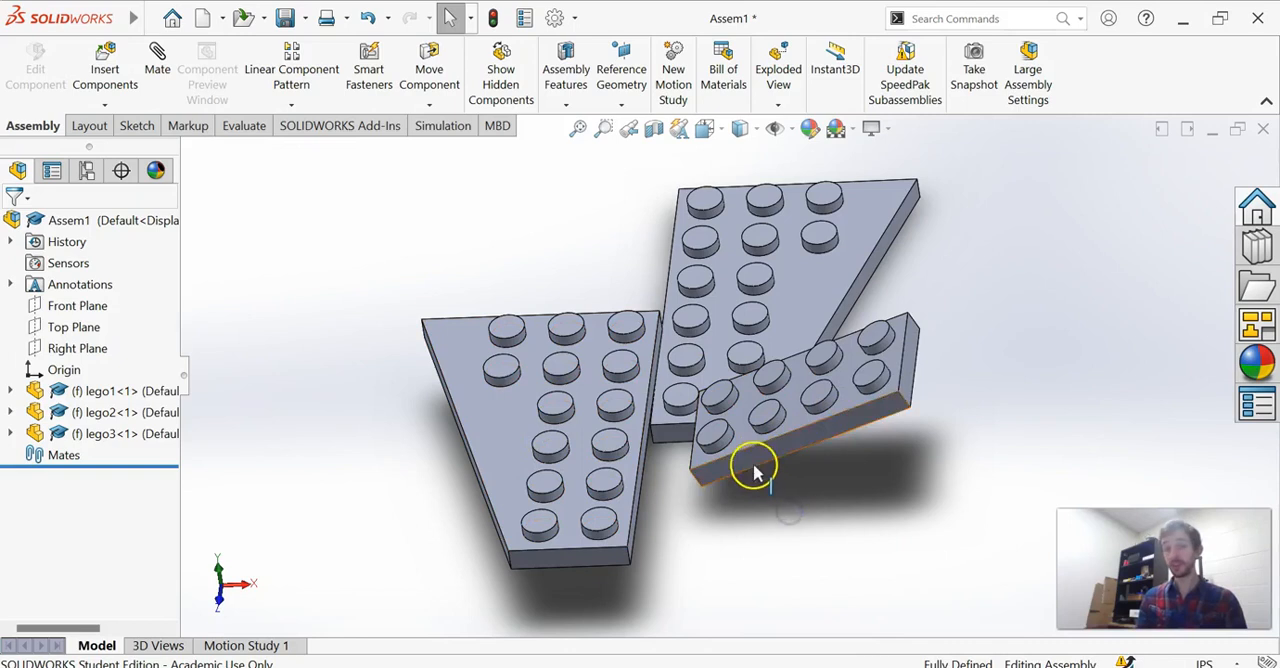
left_click(583, 563, "ctrl")
left_click(165, 94)
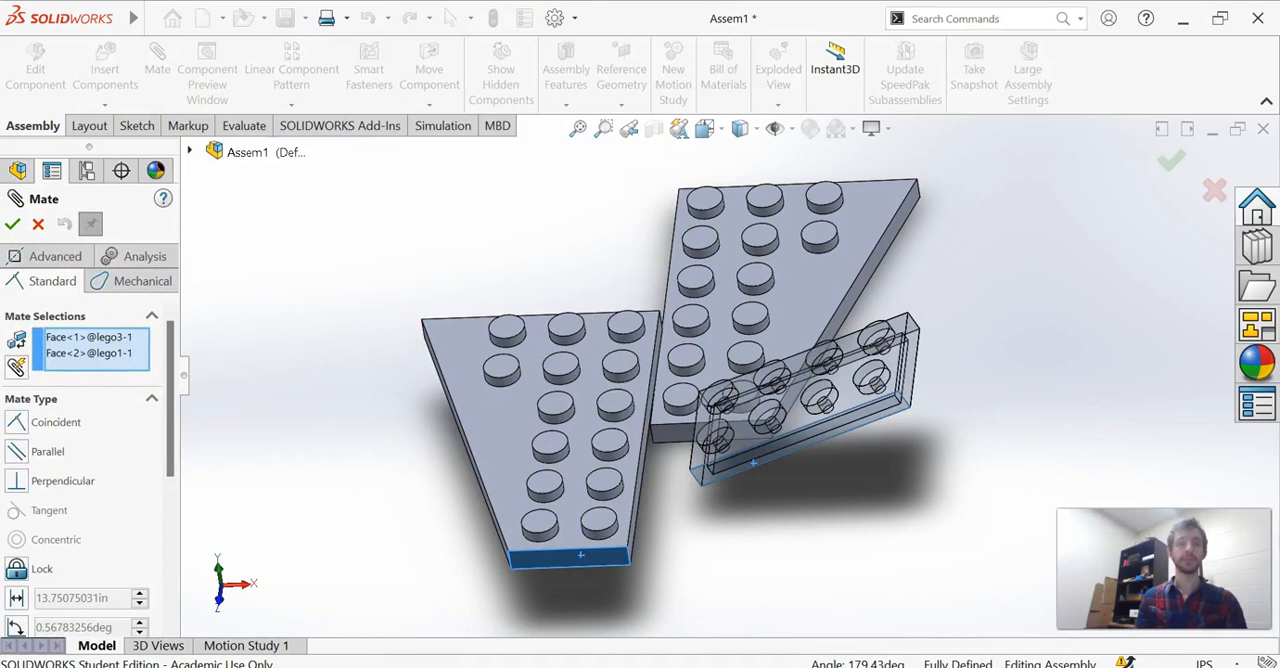
left_click(12, 422)
left_click(12, 224)
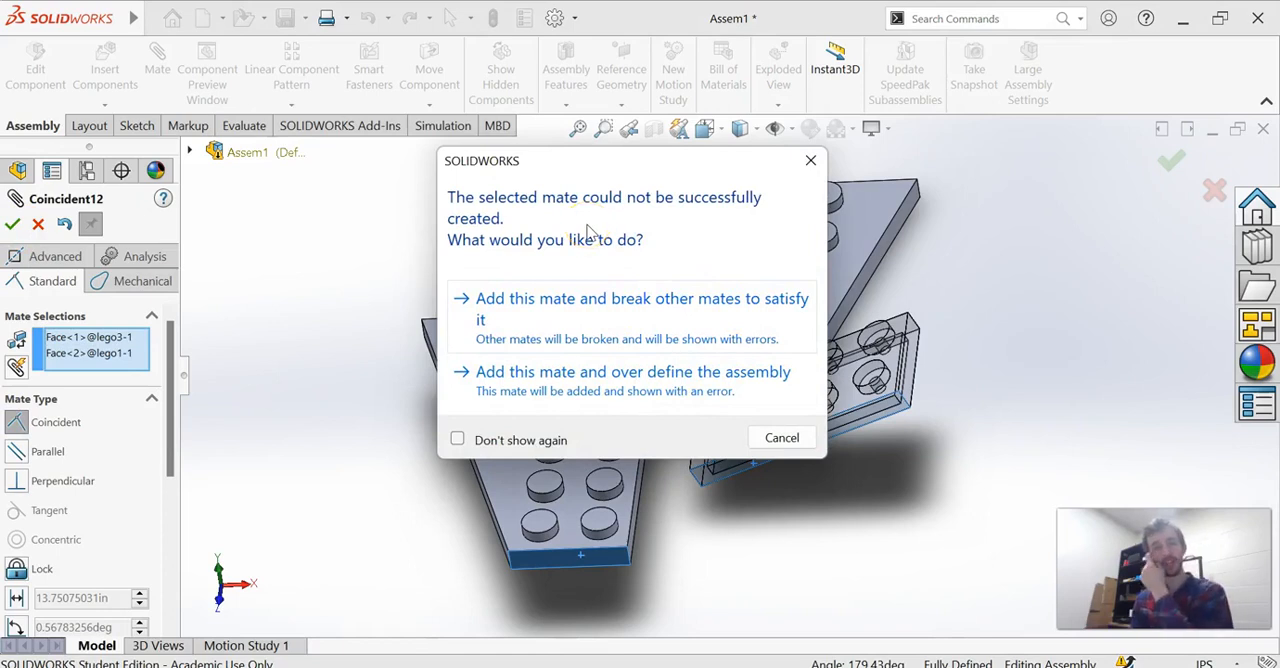
left_click(612, 380)
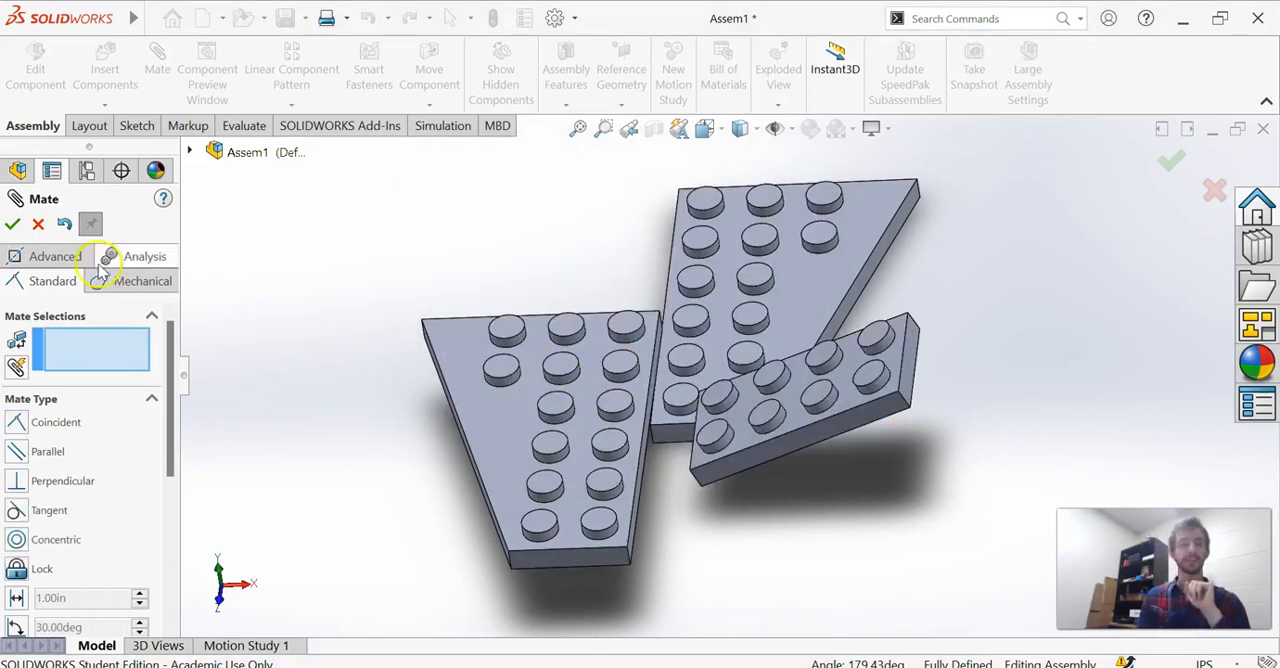
Finish mating and check which of the lego1, lego2 and lego3 components are fixed or in error in the assembly.
left_click(13, 224)
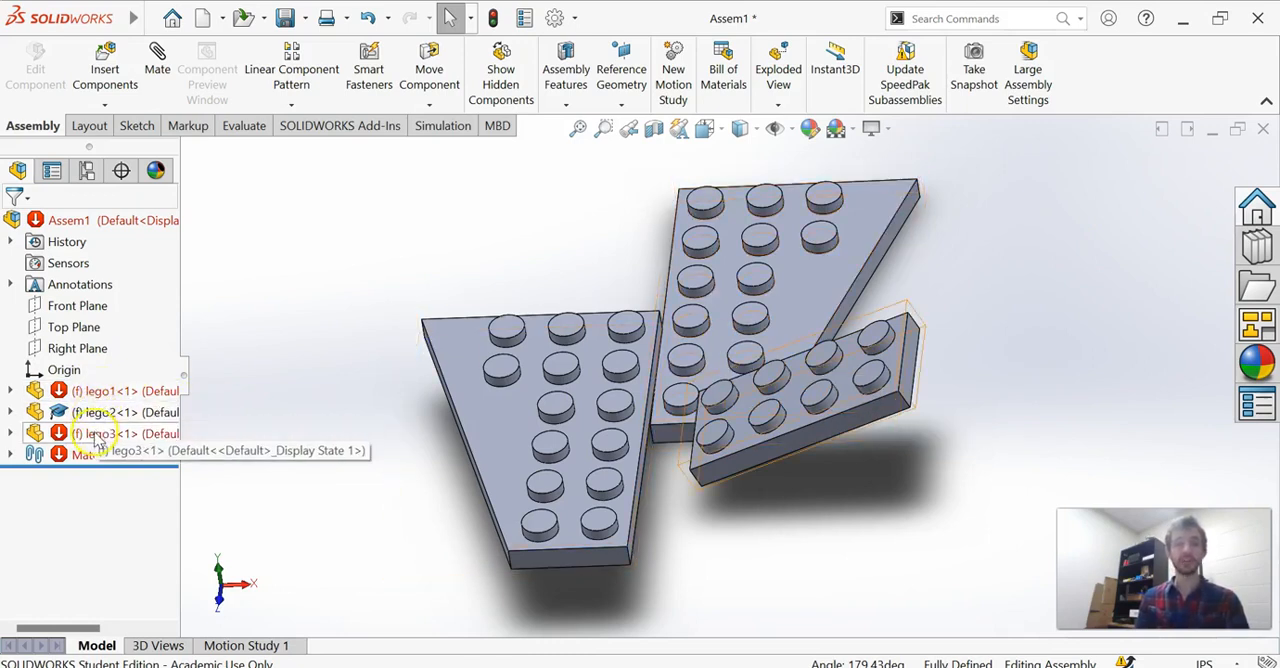
left_click(89, 396)
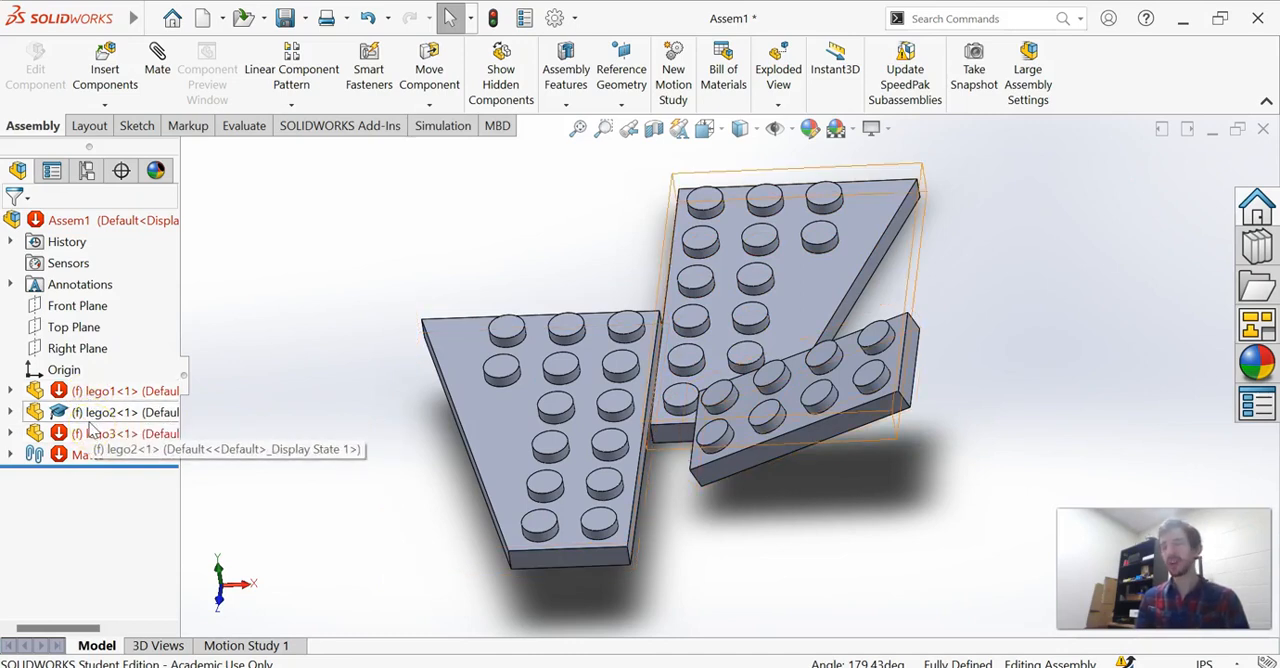
left_click(88, 414)
left_click(93, 397)
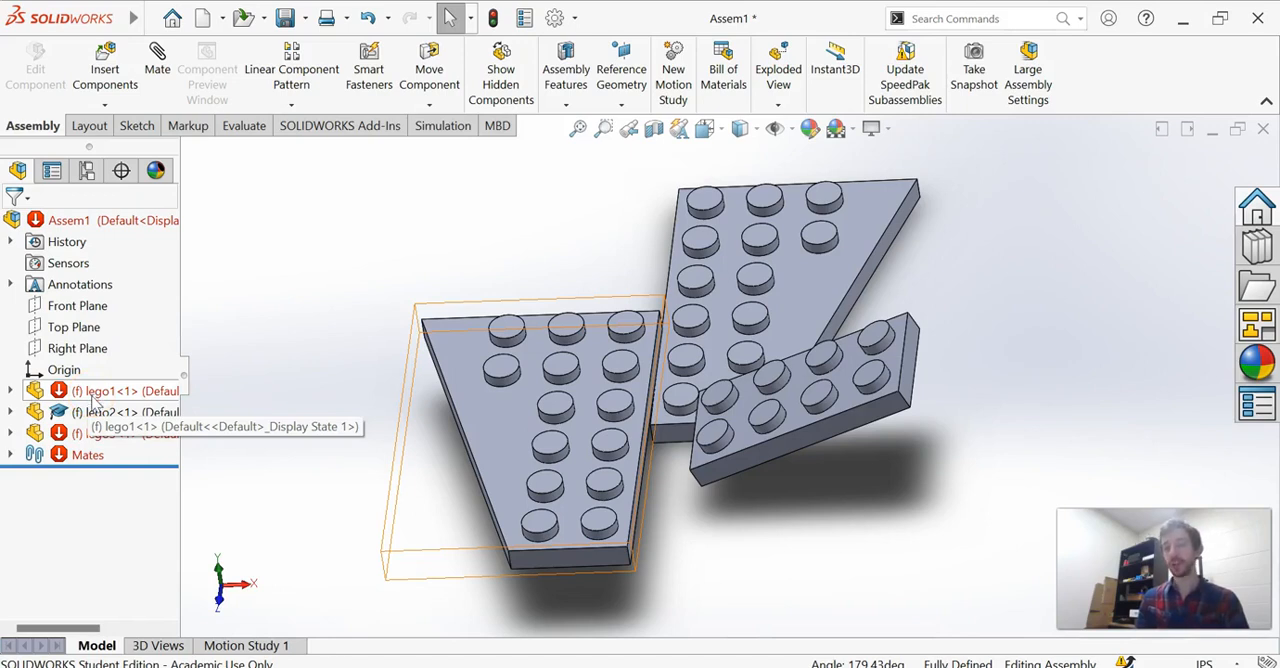
left_click(97, 417)
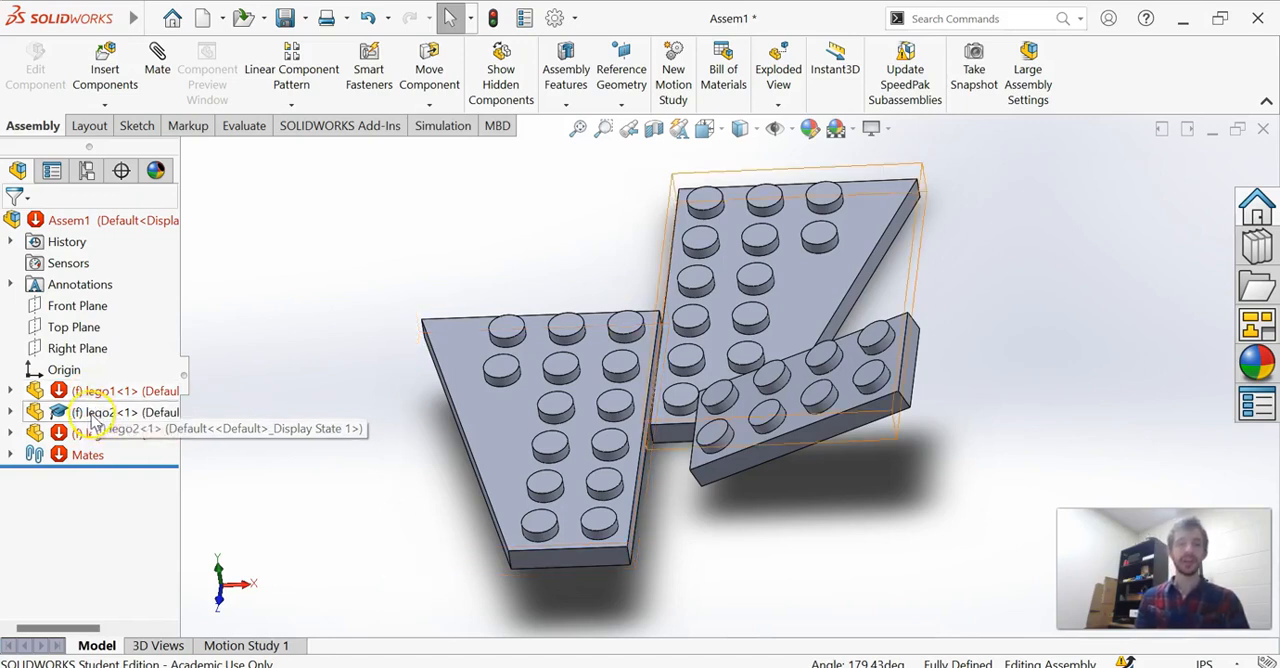
Float the fixed lego2 and lego3 components, leaving only lego1 fixed in the assembly.
left_click(93, 420)
right_click(93, 419)
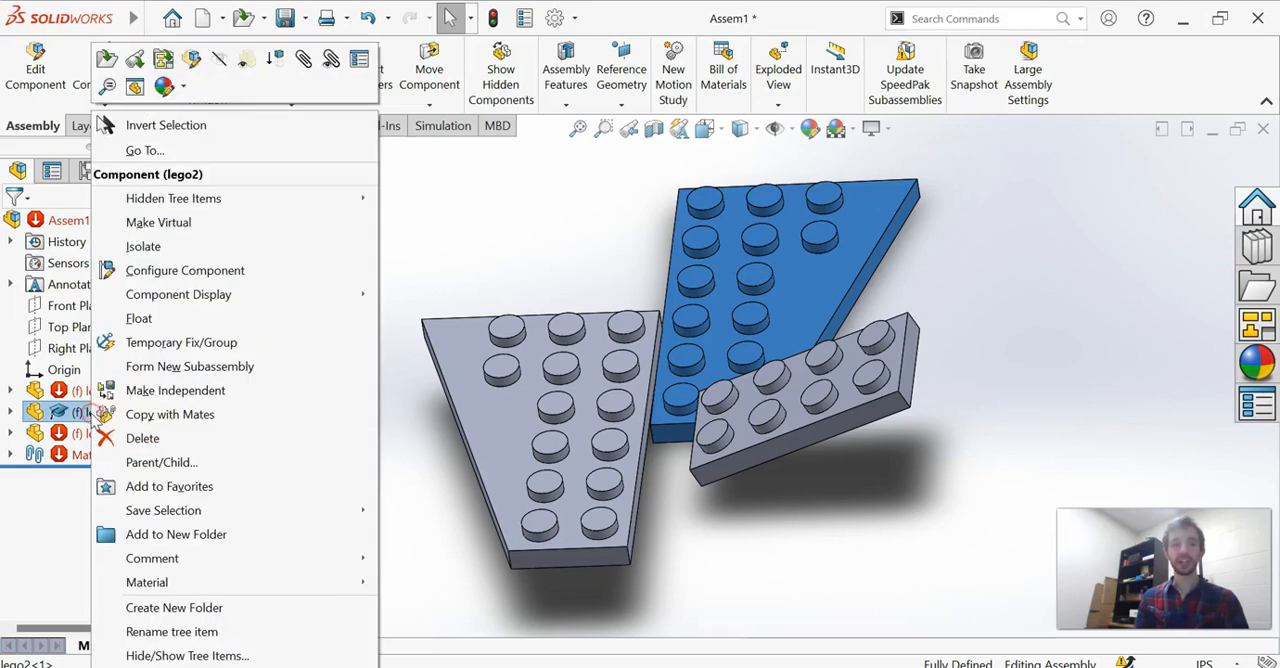
left_click(138, 319)
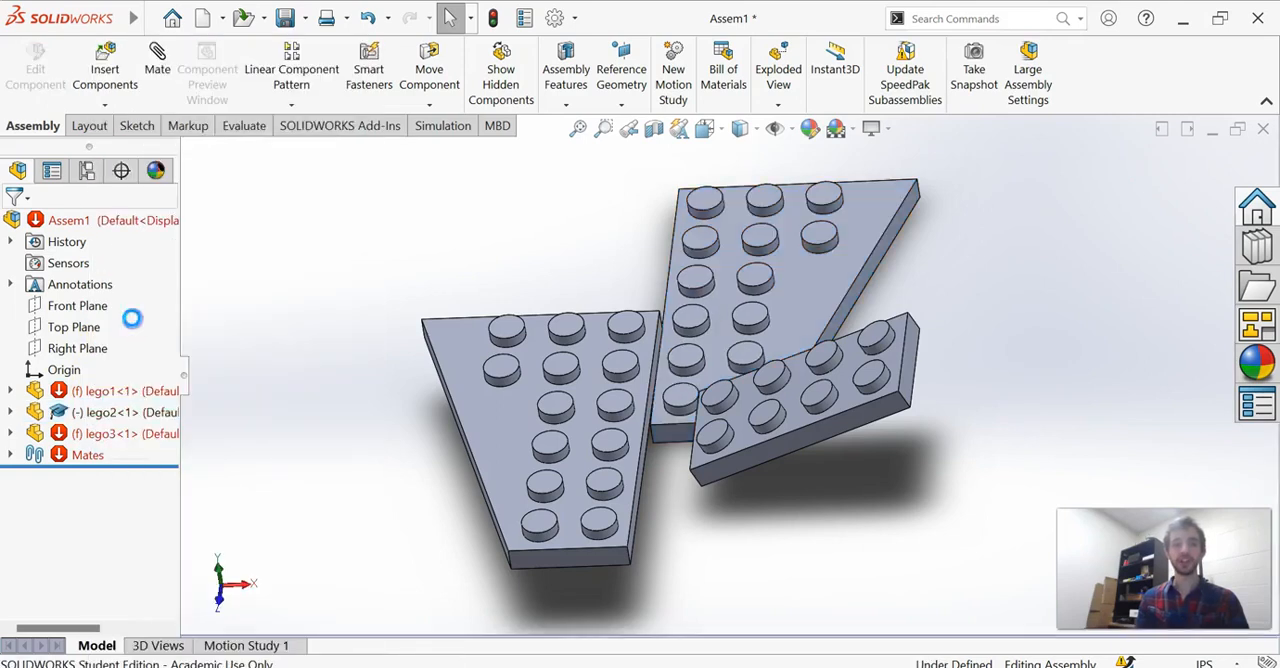
right_click(95, 434)
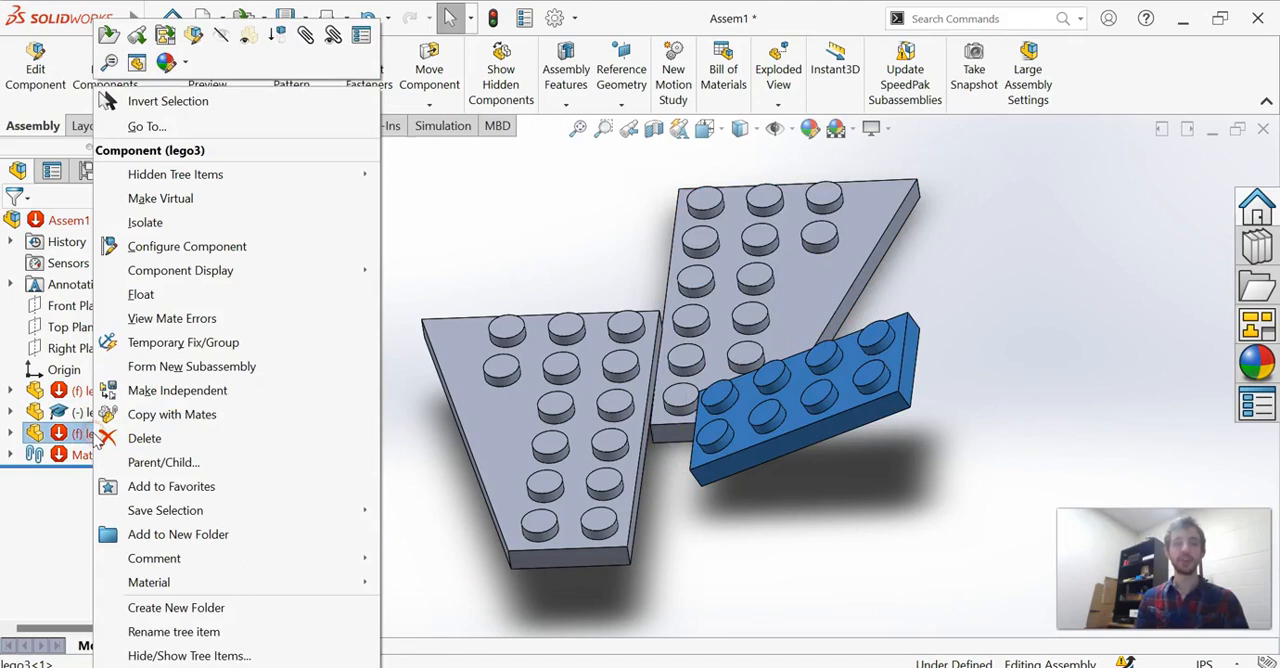
left_click(167, 300)
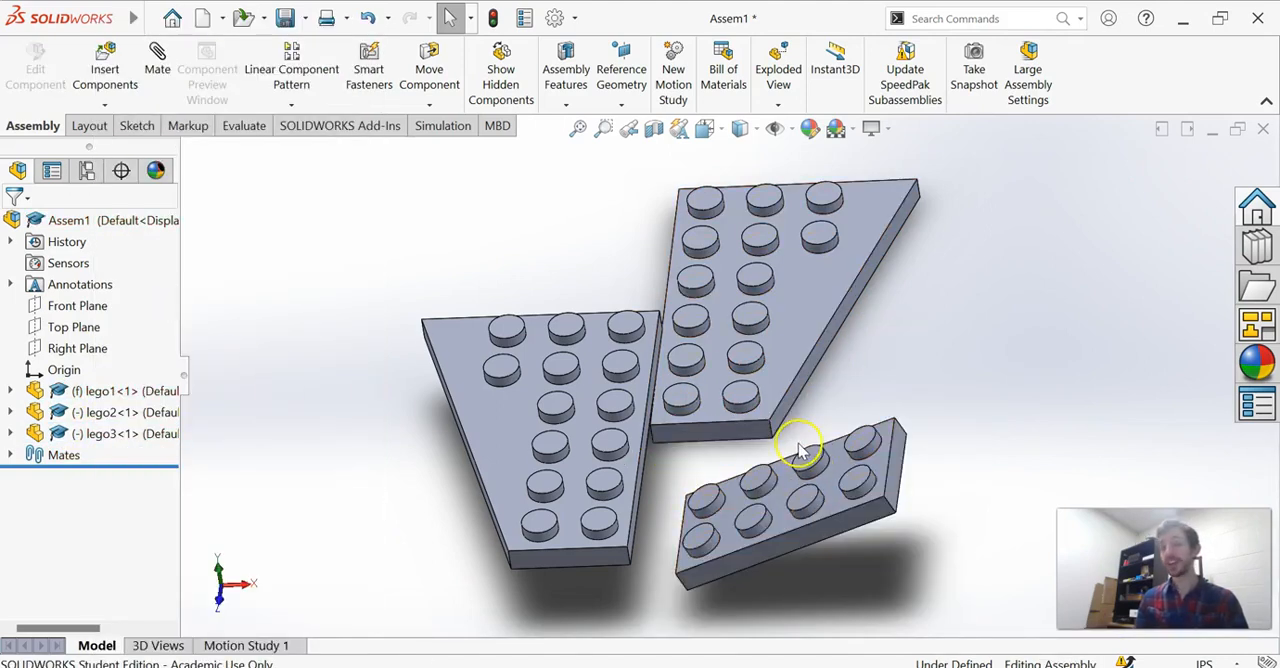